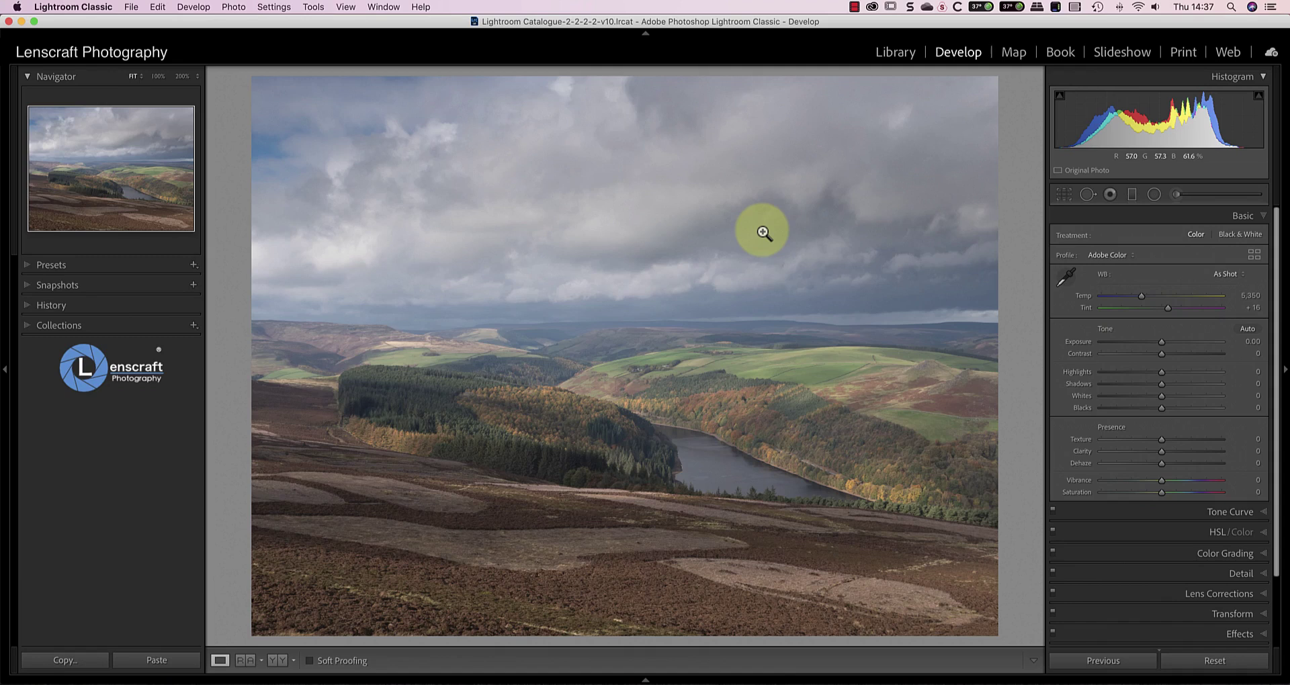
Step: Transfer the Peak District raw from Lightroom Classic to DxO PhotoLab 4 via Plug-in Extras
click(131, 8)
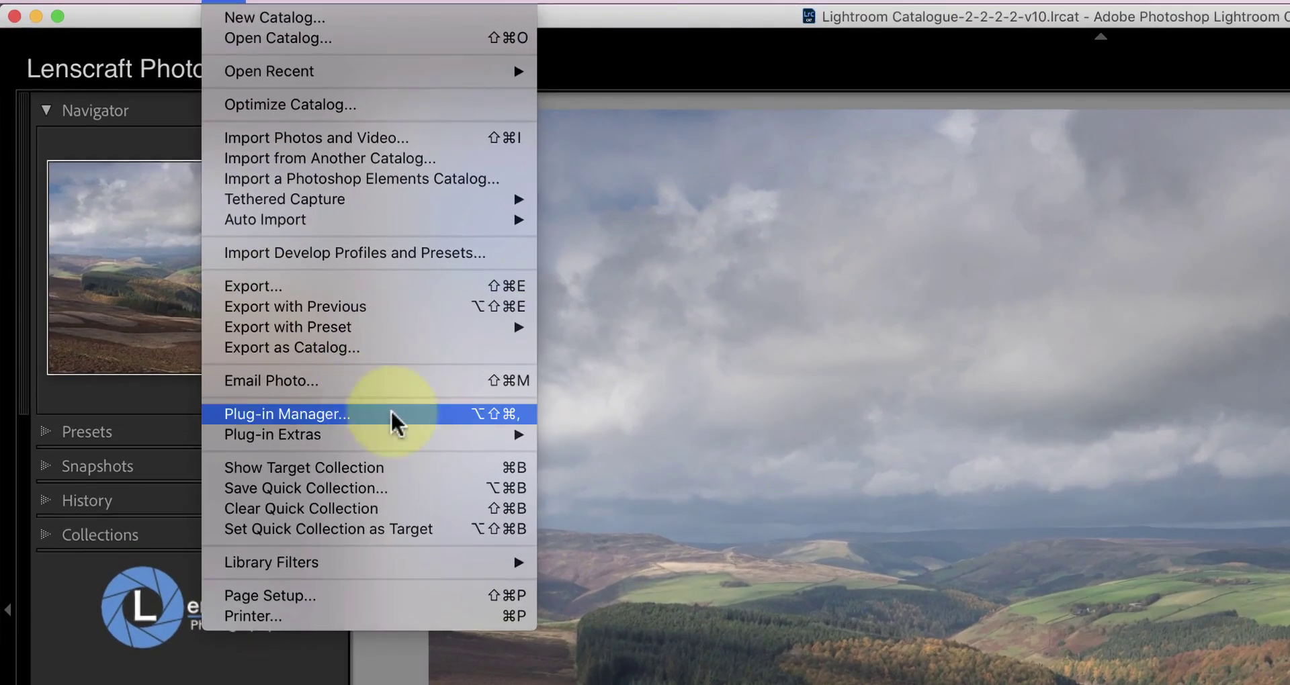
mouse_move(470, 435)
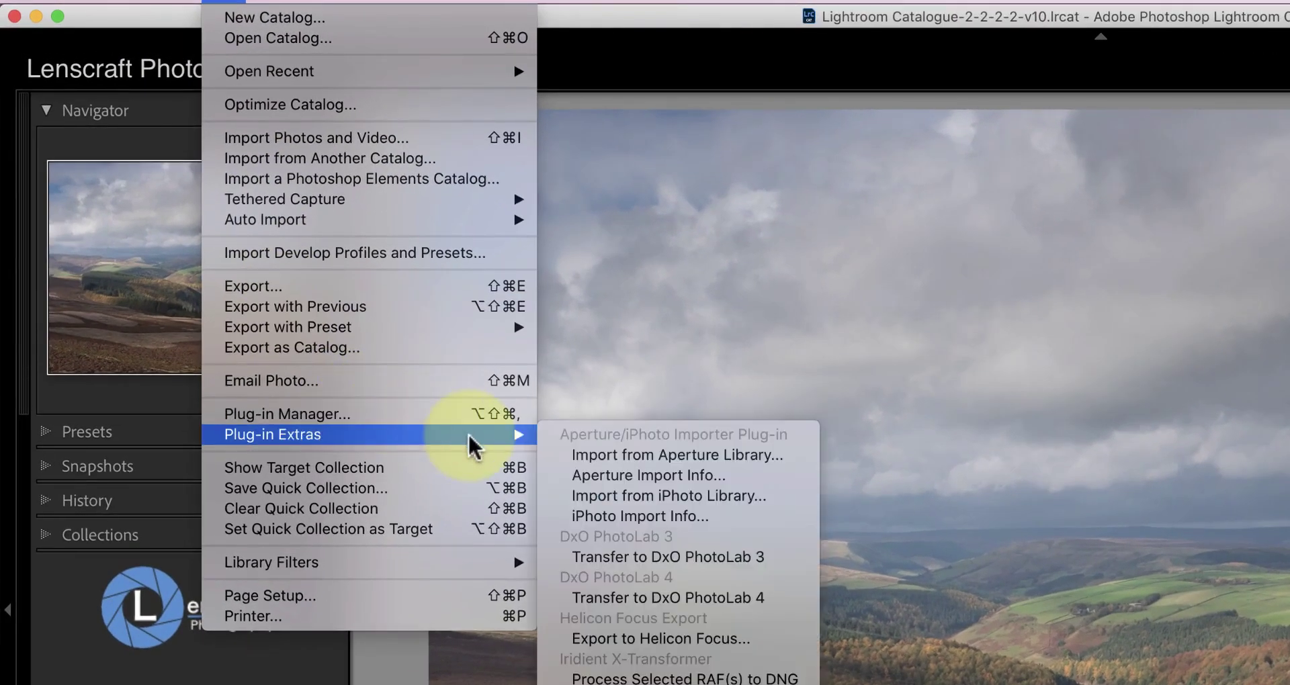
click(656, 601)
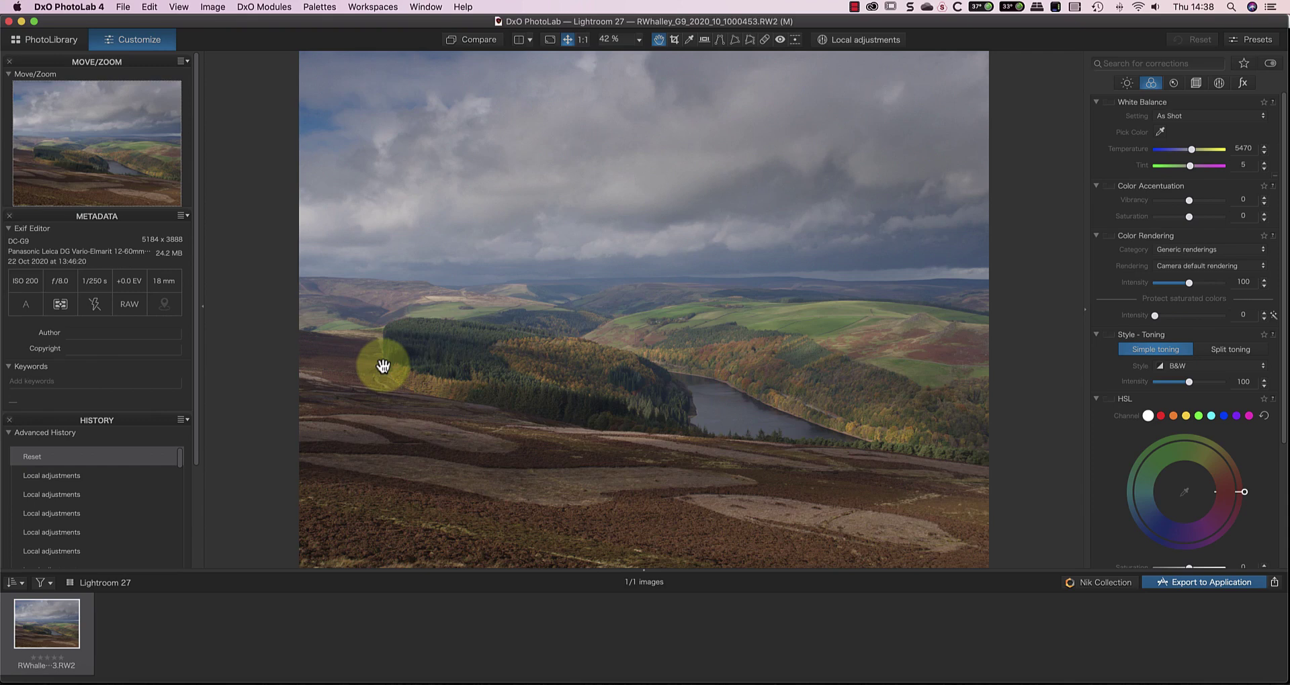
Step: Switch the corrections palette between applied-only and full lists, showing the Light corrections
click(1270, 64)
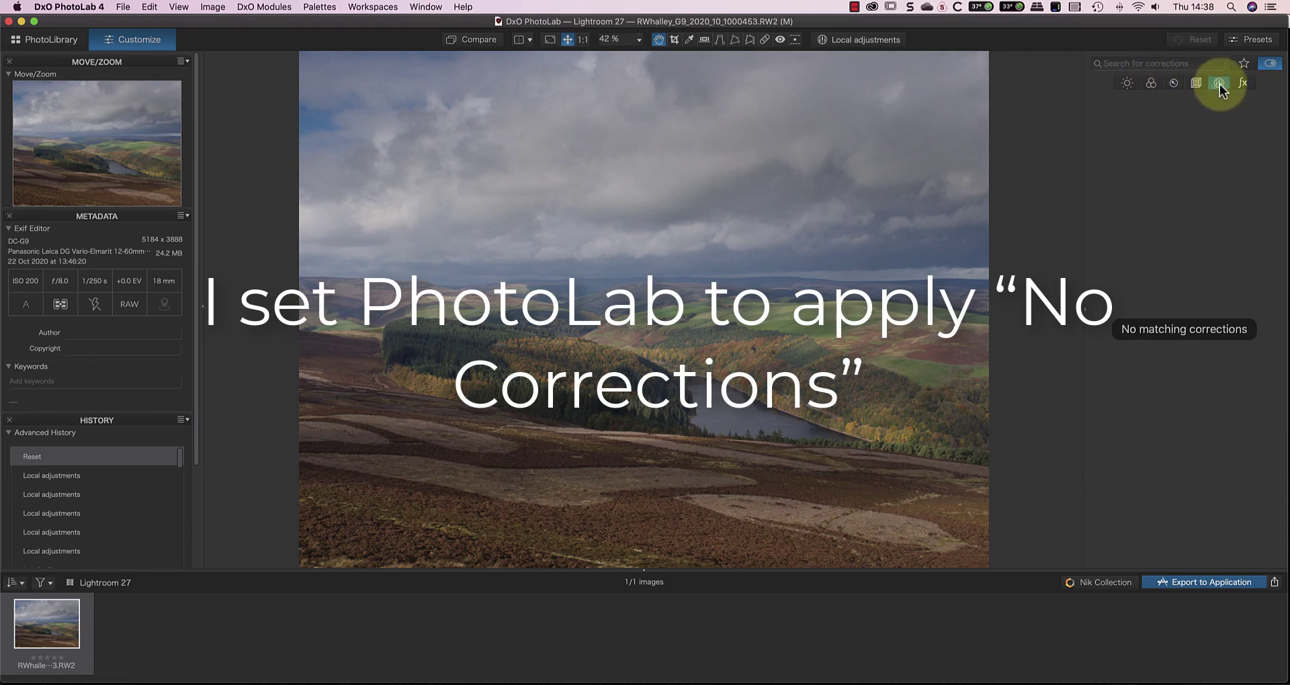
click(1126, 82)
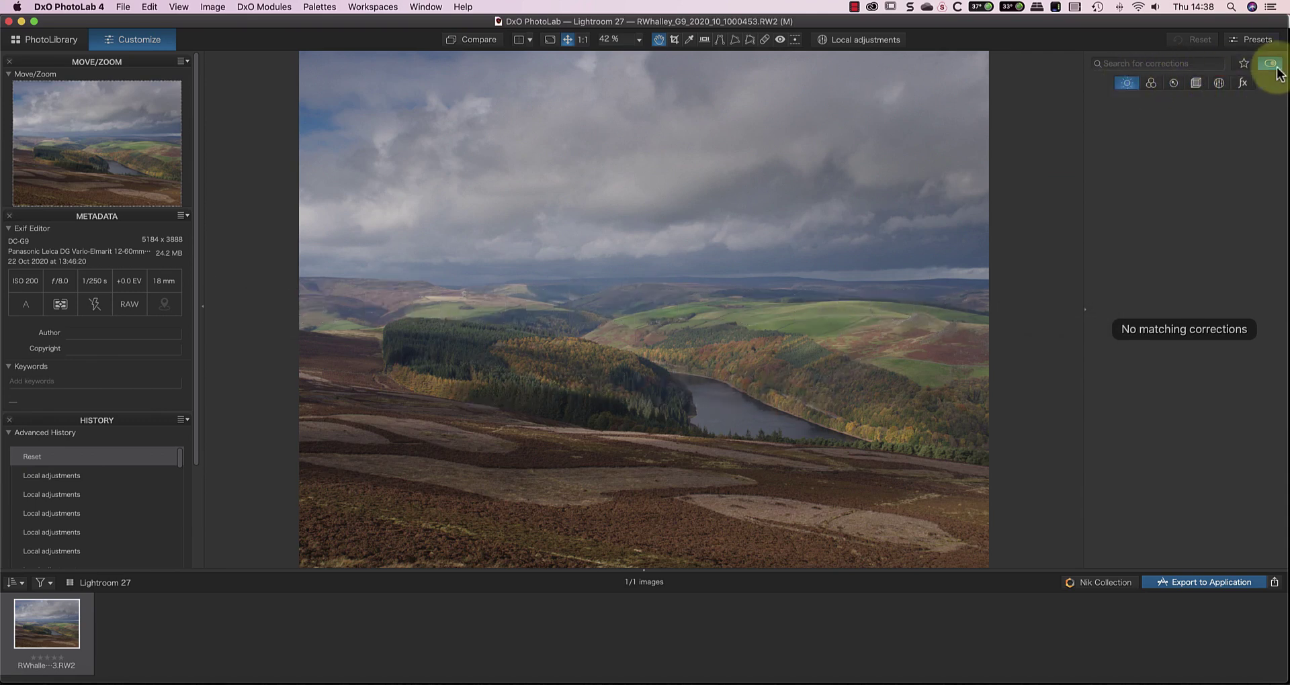
click(1273, 66)
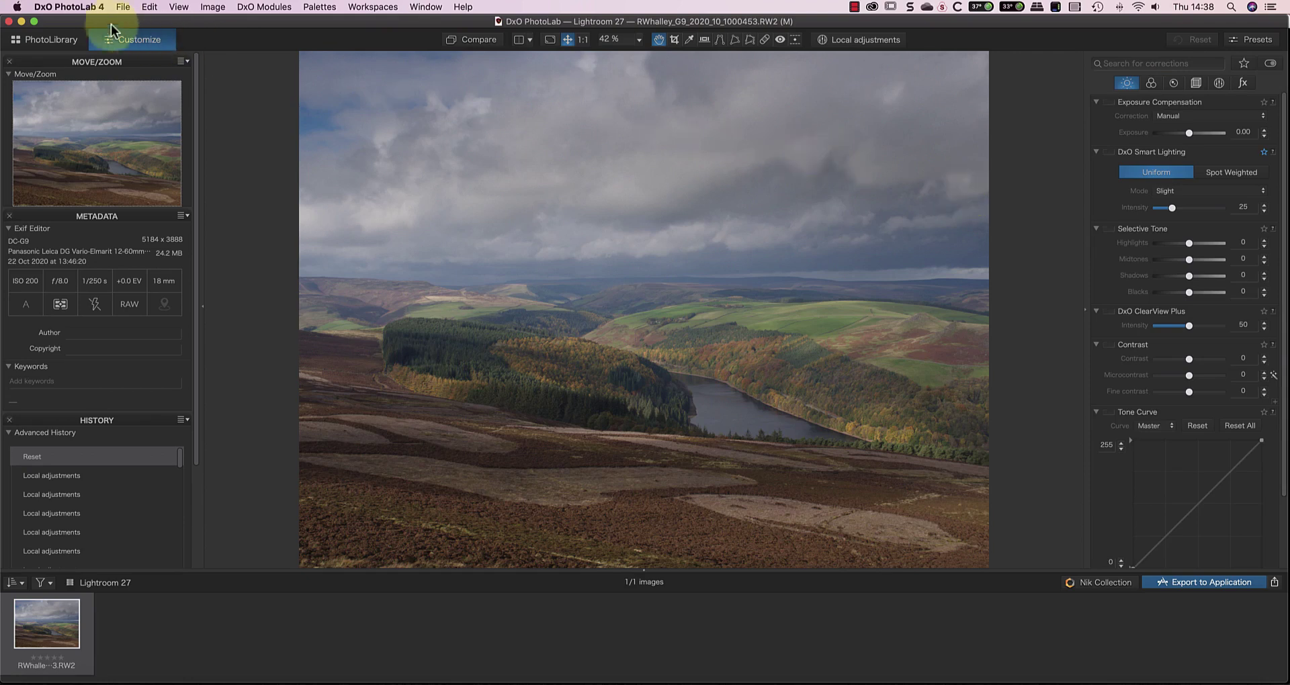
Step: In Preferences, set the default RAW preset to 5 - No correction
click(83, 8)
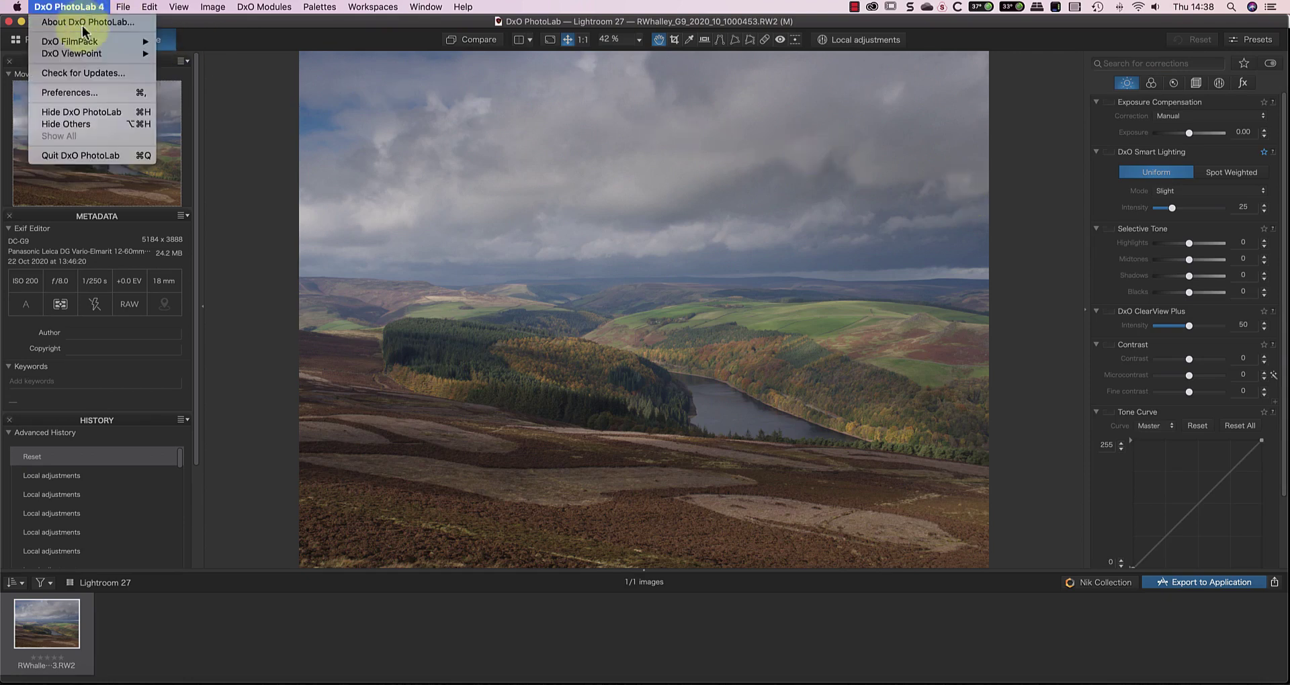
click(82, 92)
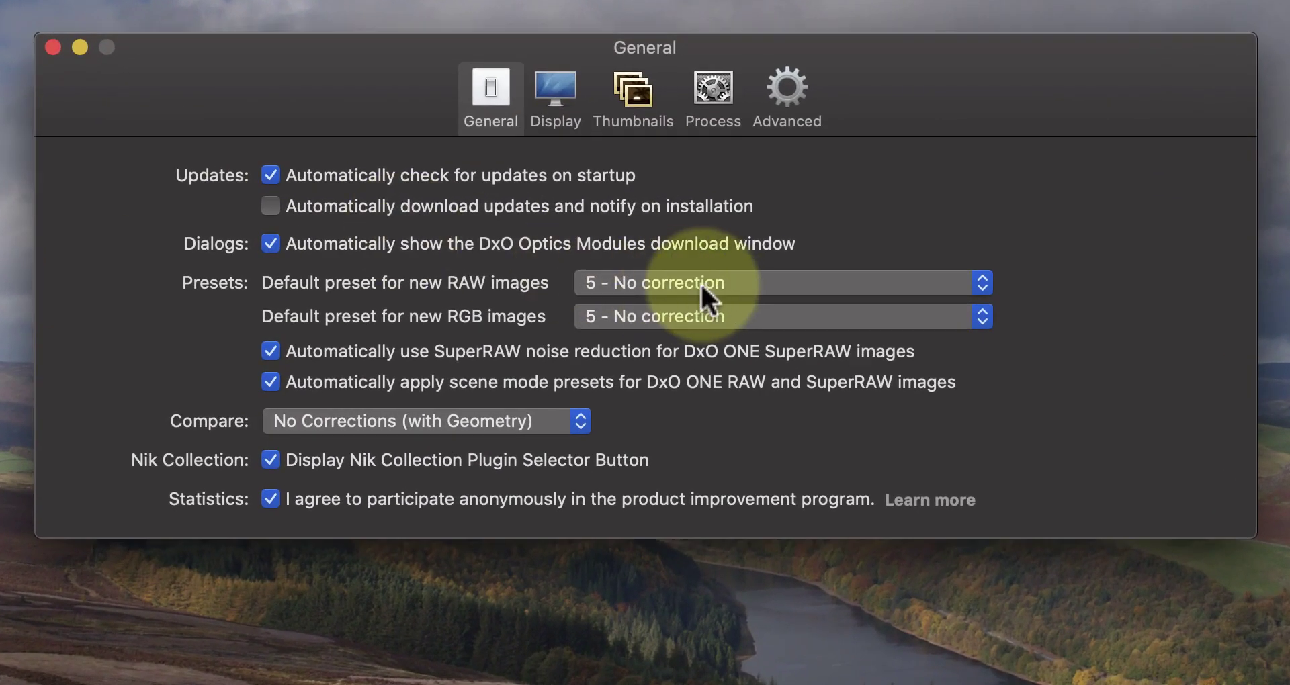
click(985, 281)
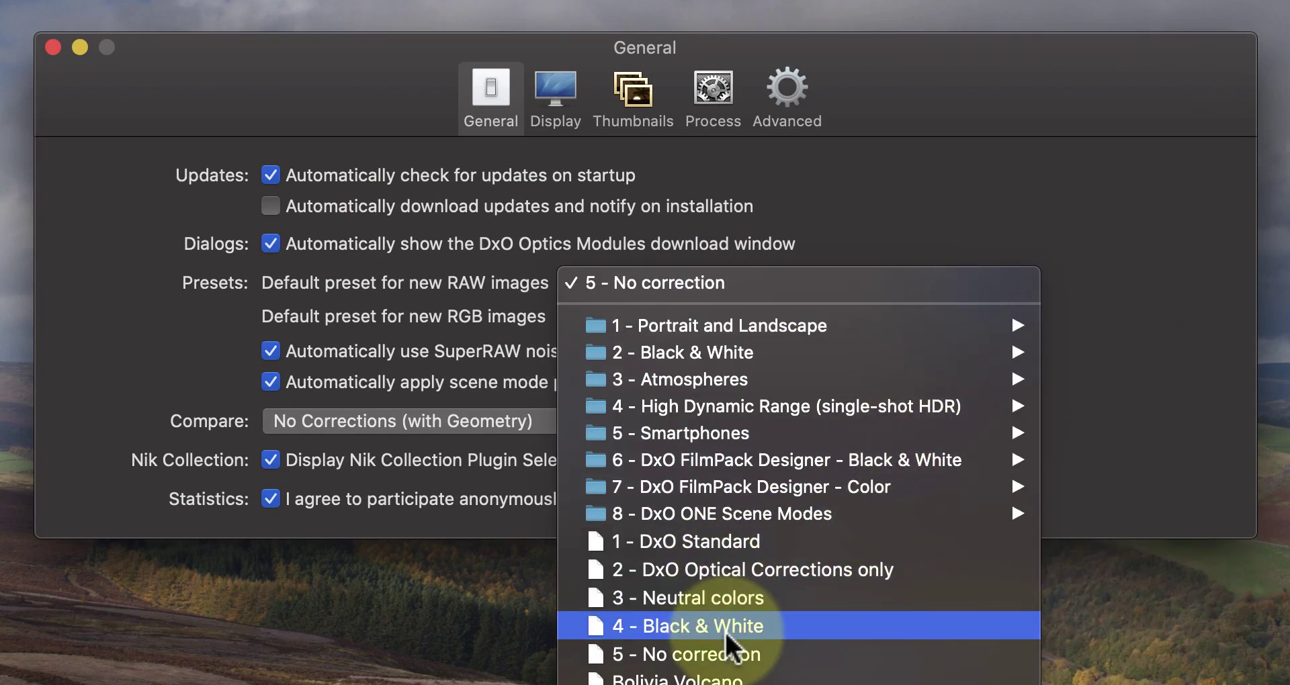
click(730, 655)
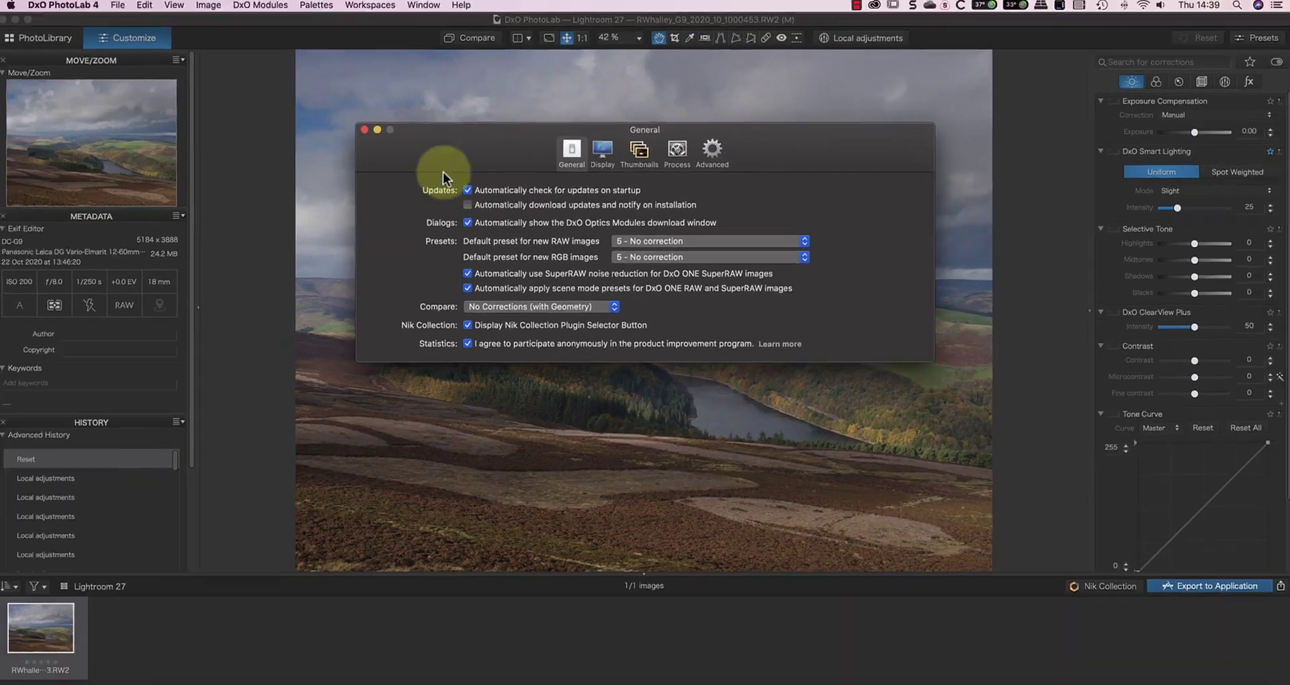
Step: Close Preferences and enable Distortion correction in the Geometry corrections
click(366, 131)
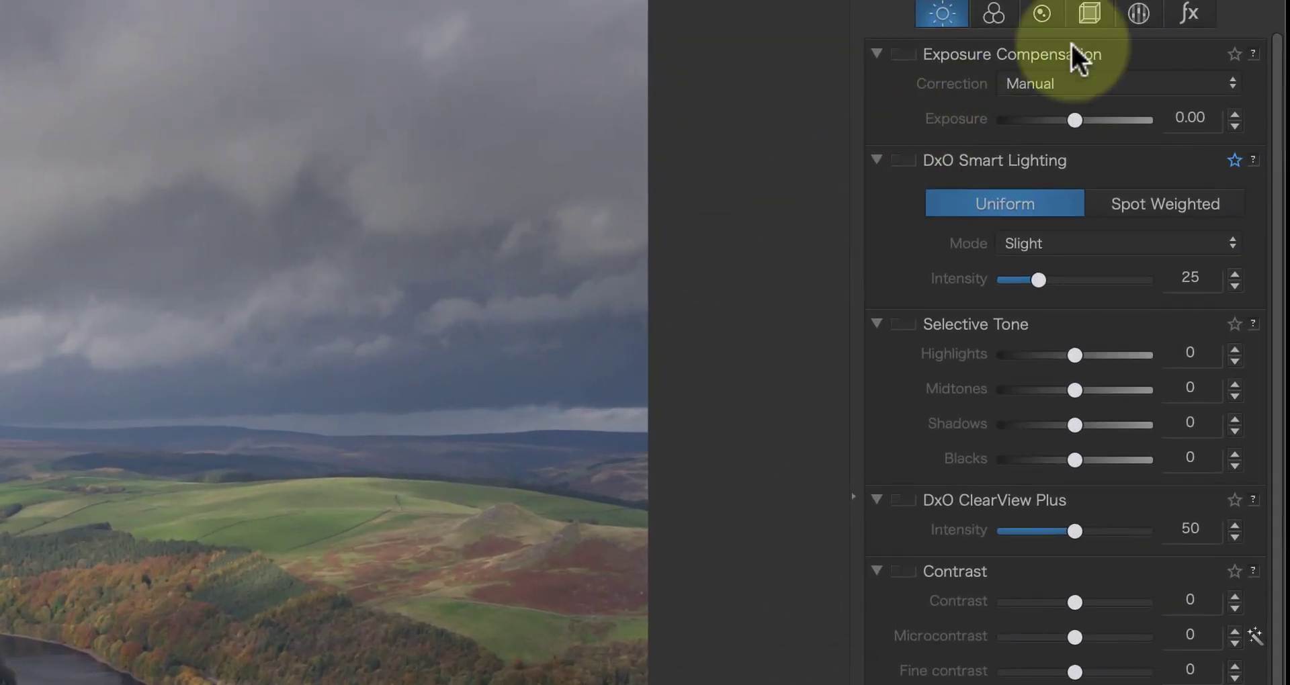
click(1099, 8)
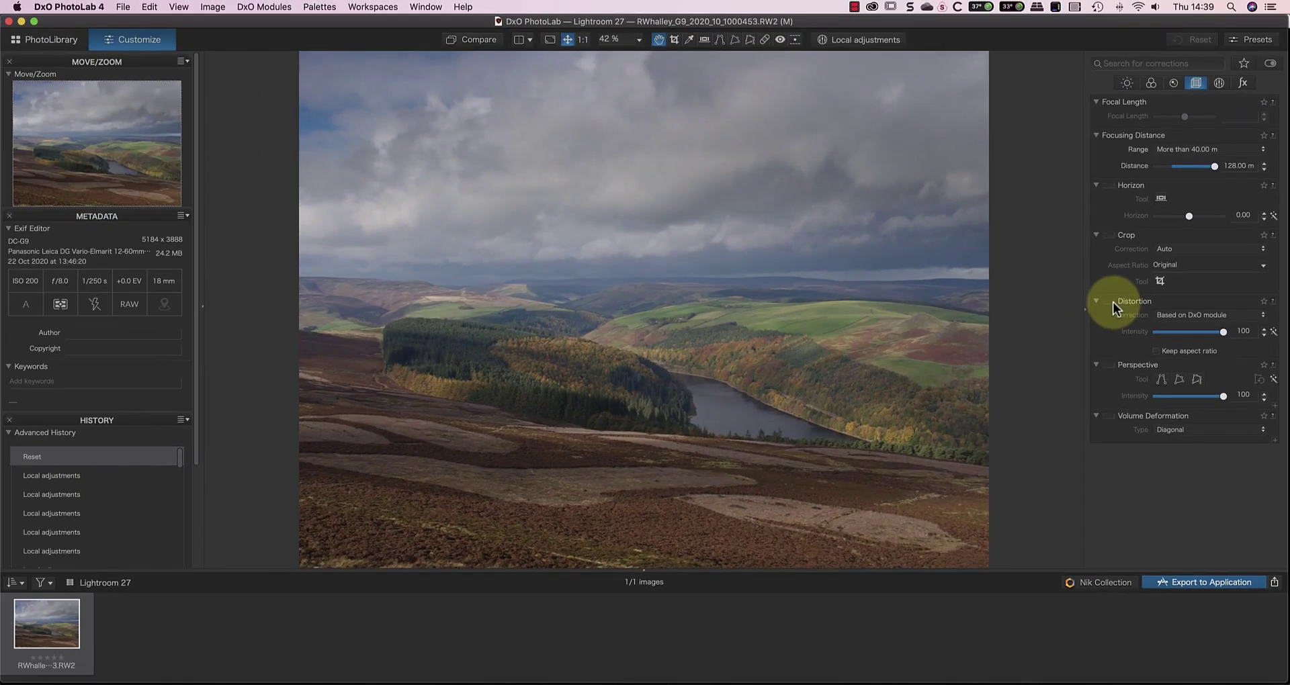
click(1111, 301)
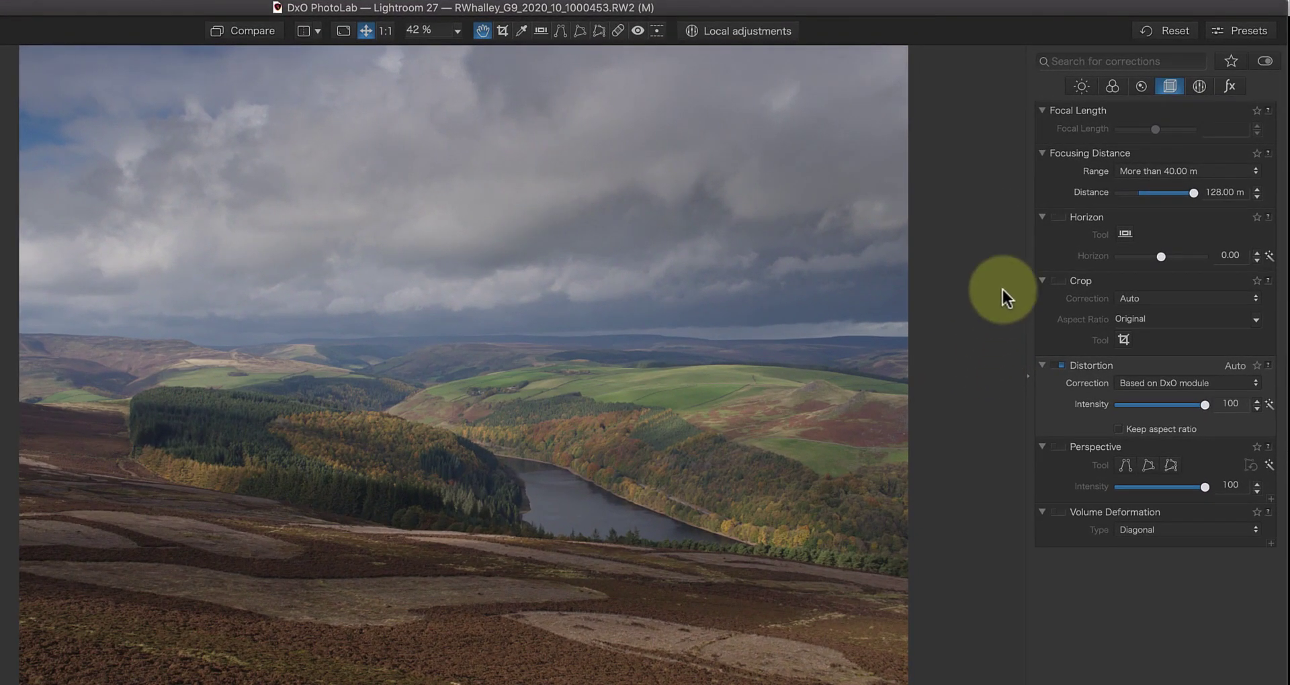
Step: Turn on DxO Smart Lighting and switch it to Spot Weighted mode
click(1082, 87)
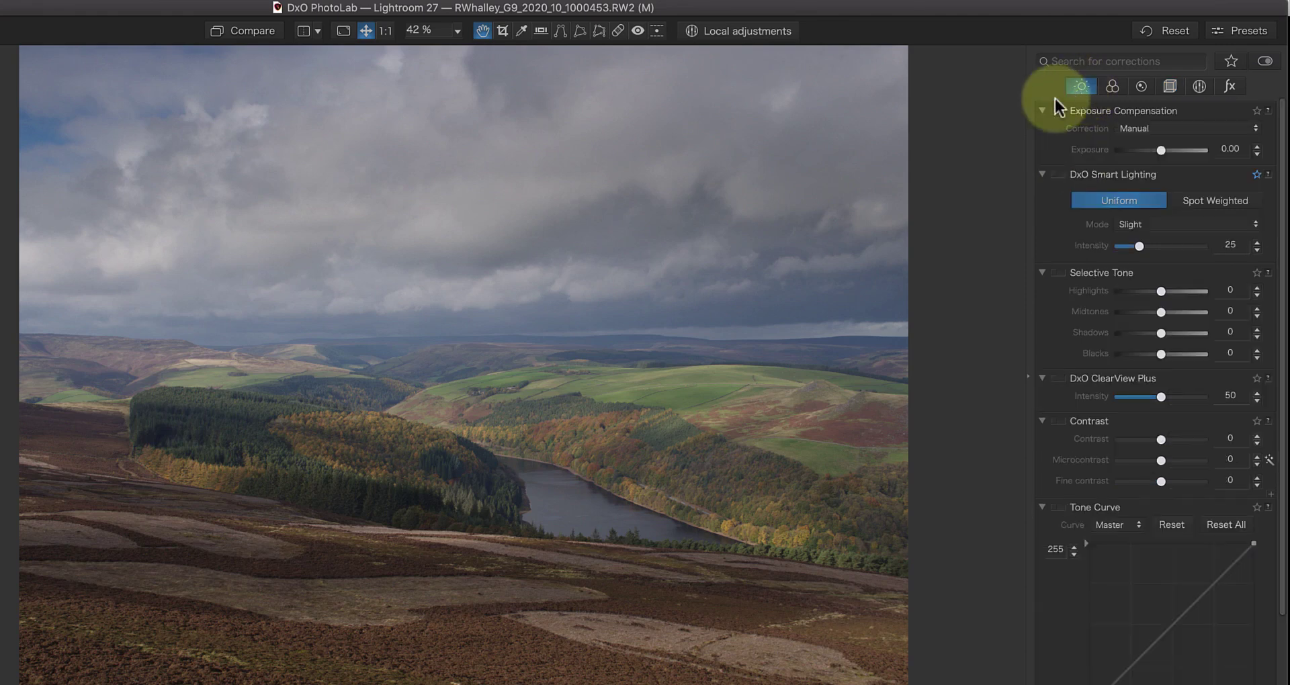
click(1062, 175)
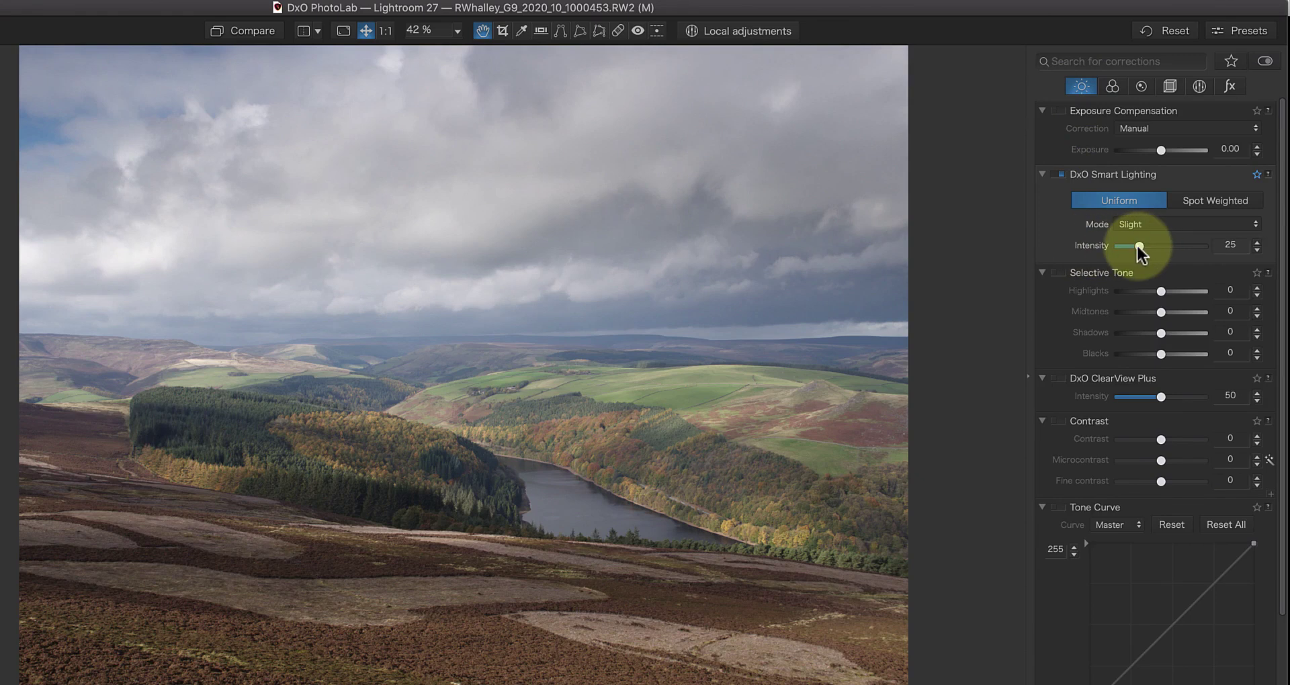
mouse_move(1137, 245)
mouse_down()
mouse_move(1126, 246)
mouse_move(1199, 245)
mouse_move(1141, 248)
mouse_up()
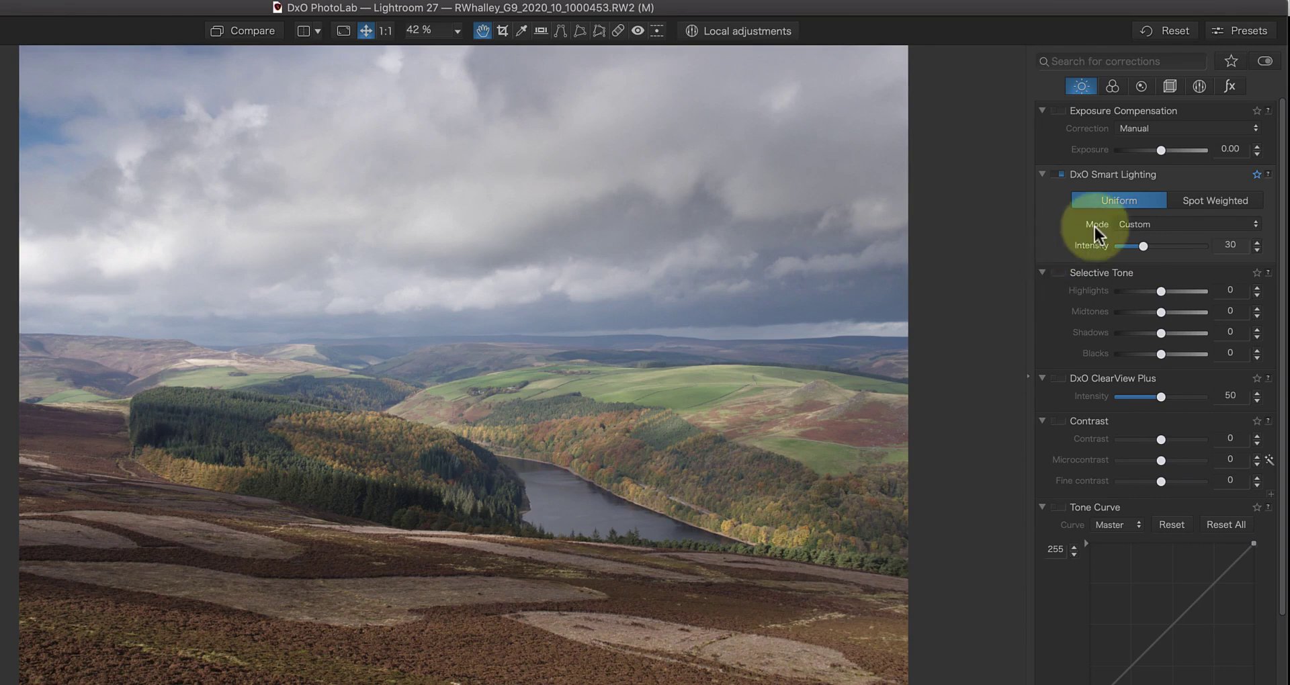
click(1211, 200)
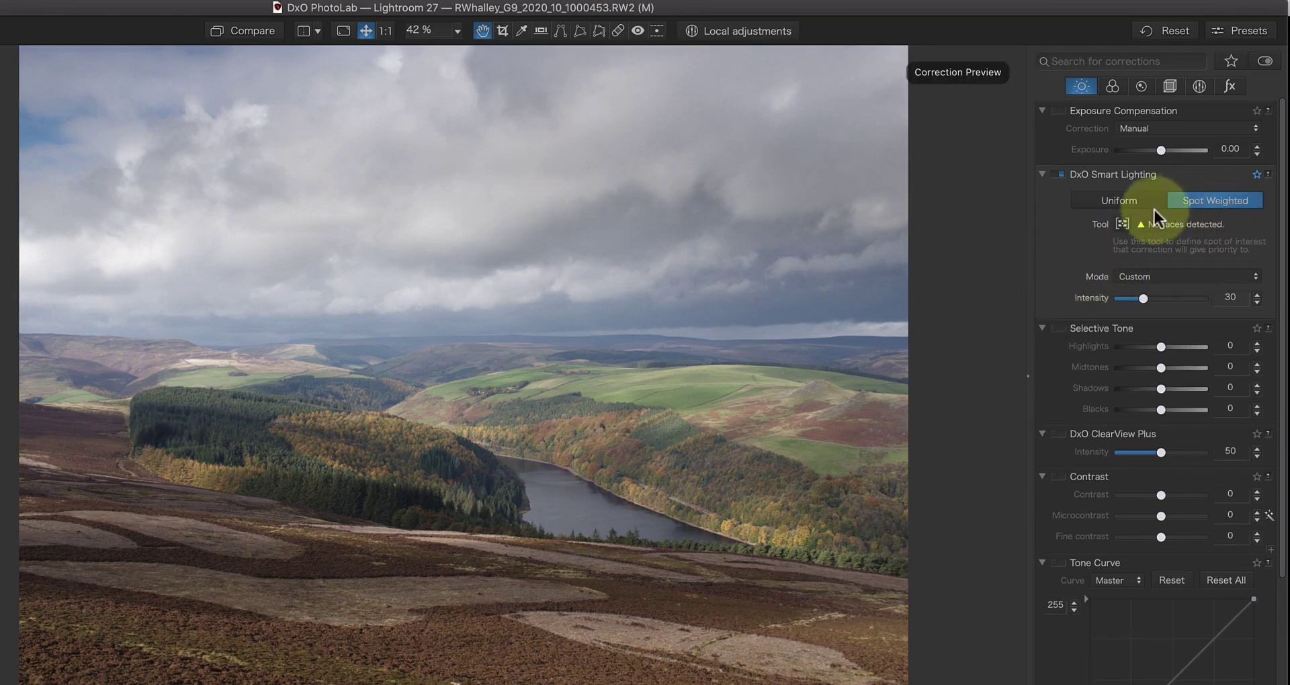
Step: Mark spot areas on the sky, forest slope, valley and foreground heather, then set intensity to 49
click(1121, 224)
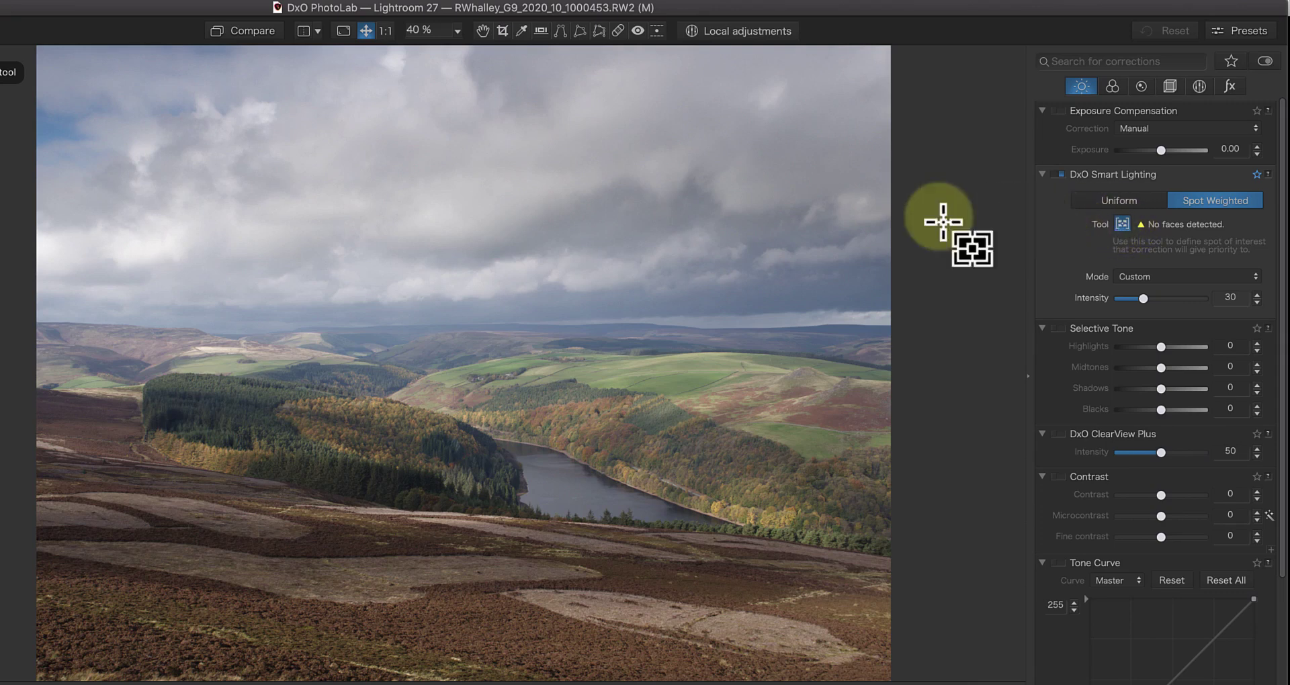
drag(321, 172, 454, 247)
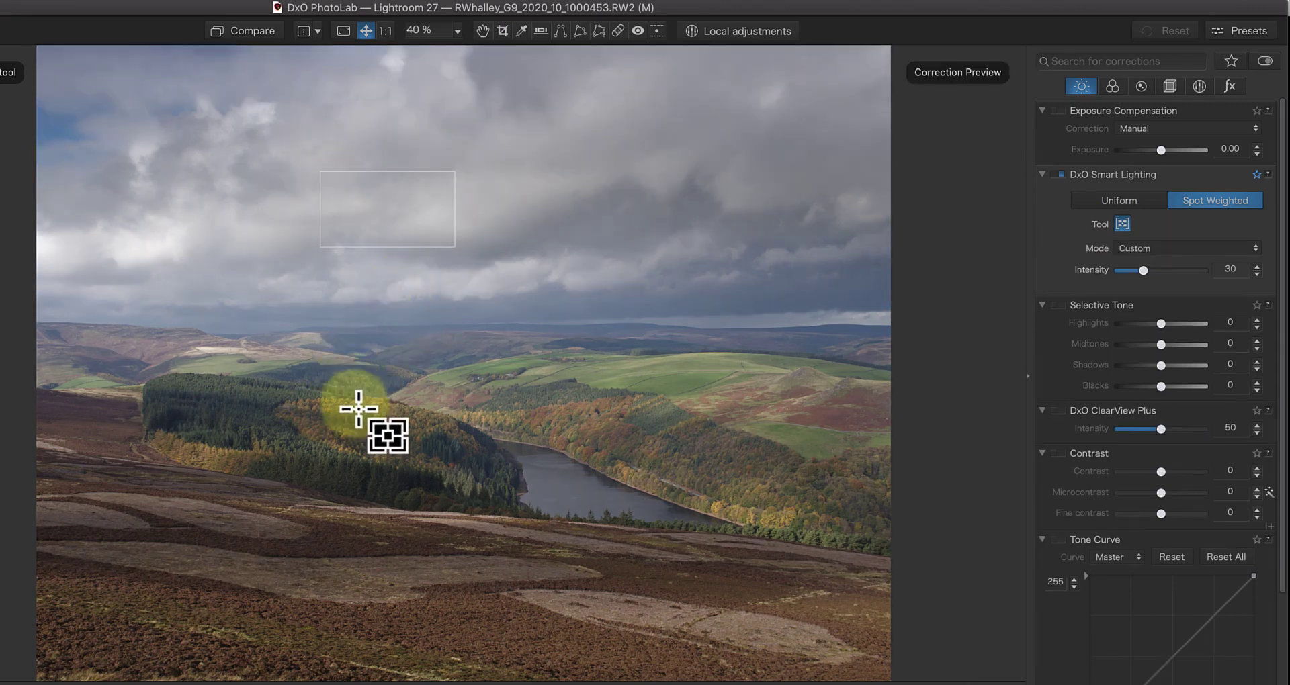
drag(354, 407, 413, 437)
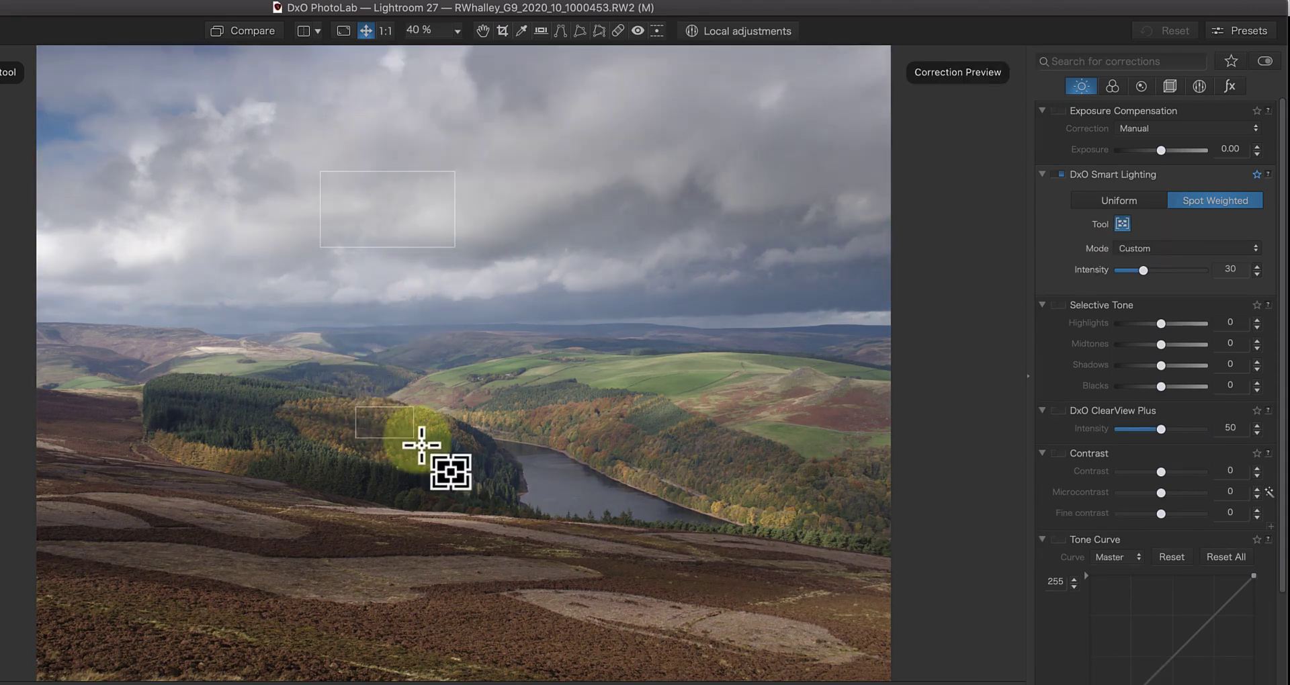
drag(585, 417, 638, 450)
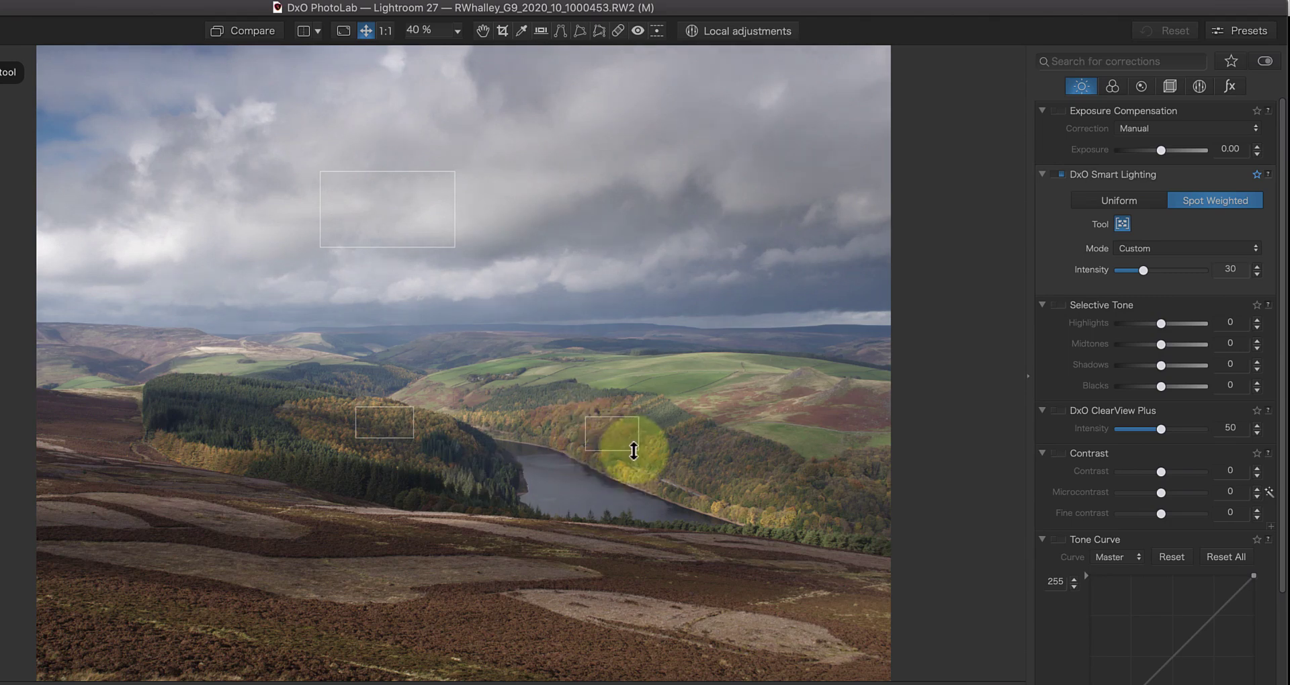
drag(560, 603, 635, 661)
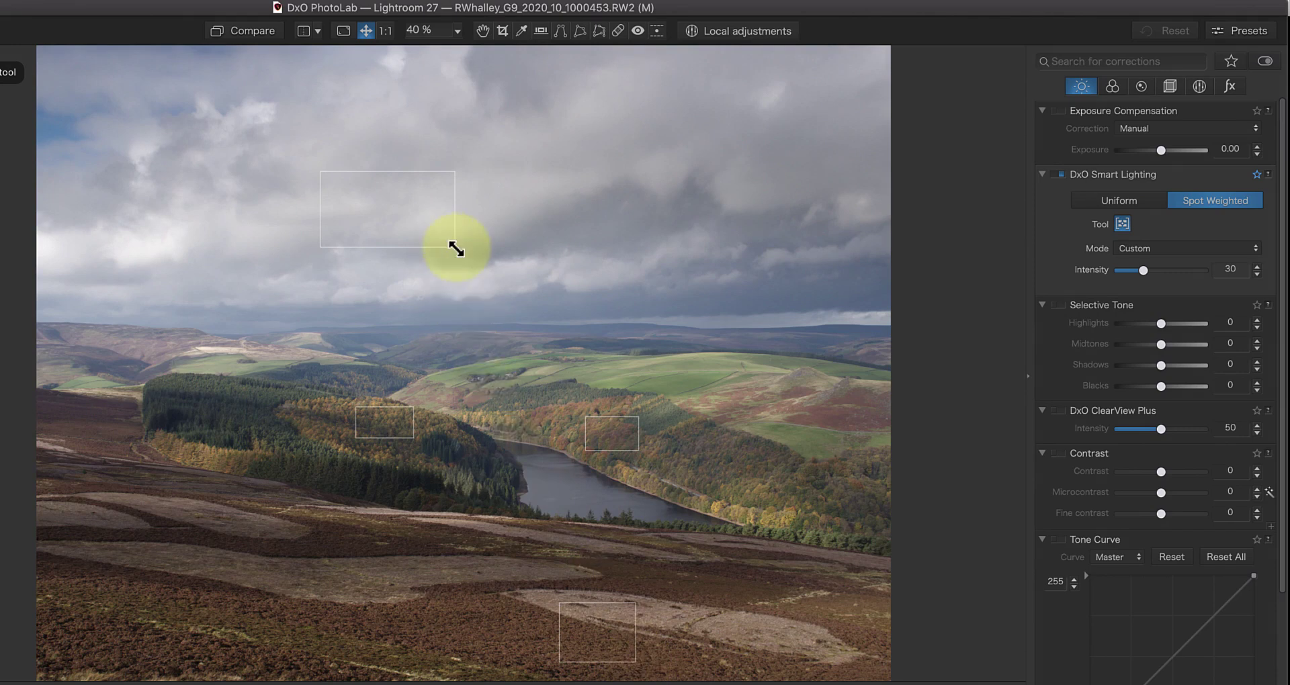
drag(453, 248, 257, 197)
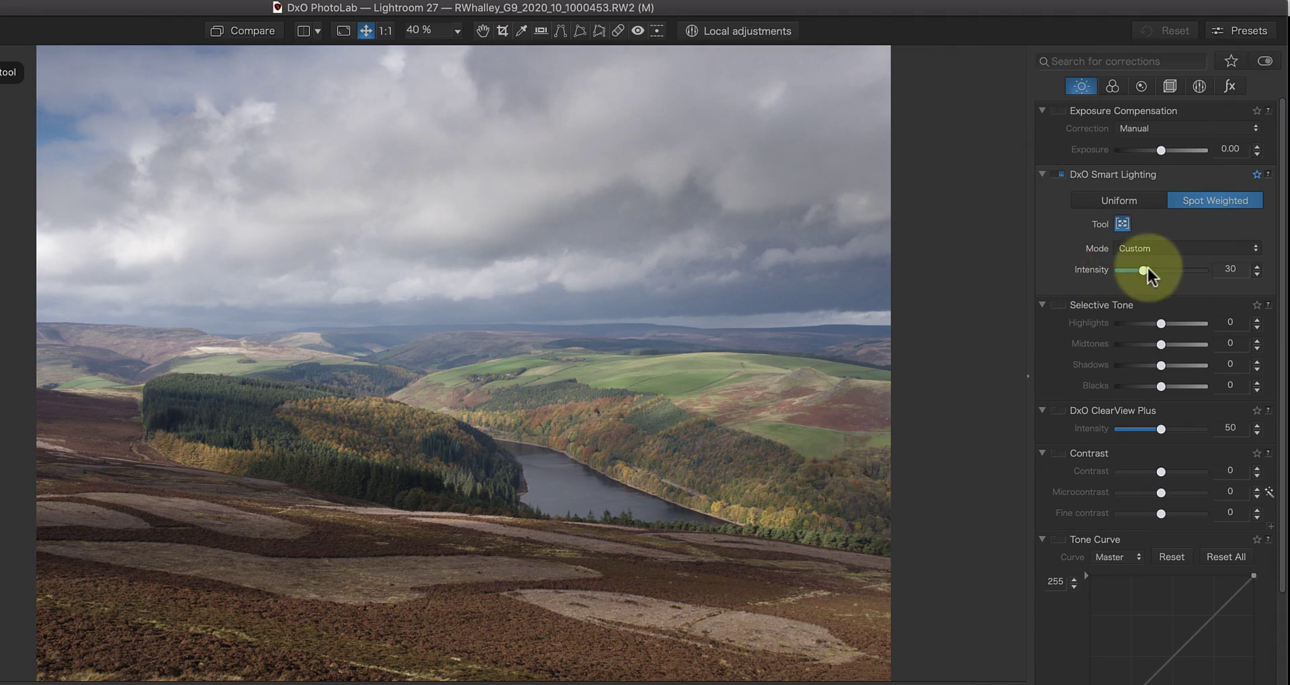
mouse_move(1144, 269)
mouse_down()
mouse_move(1195, 269)
mouse_move(1123, 269)
mouse_up()
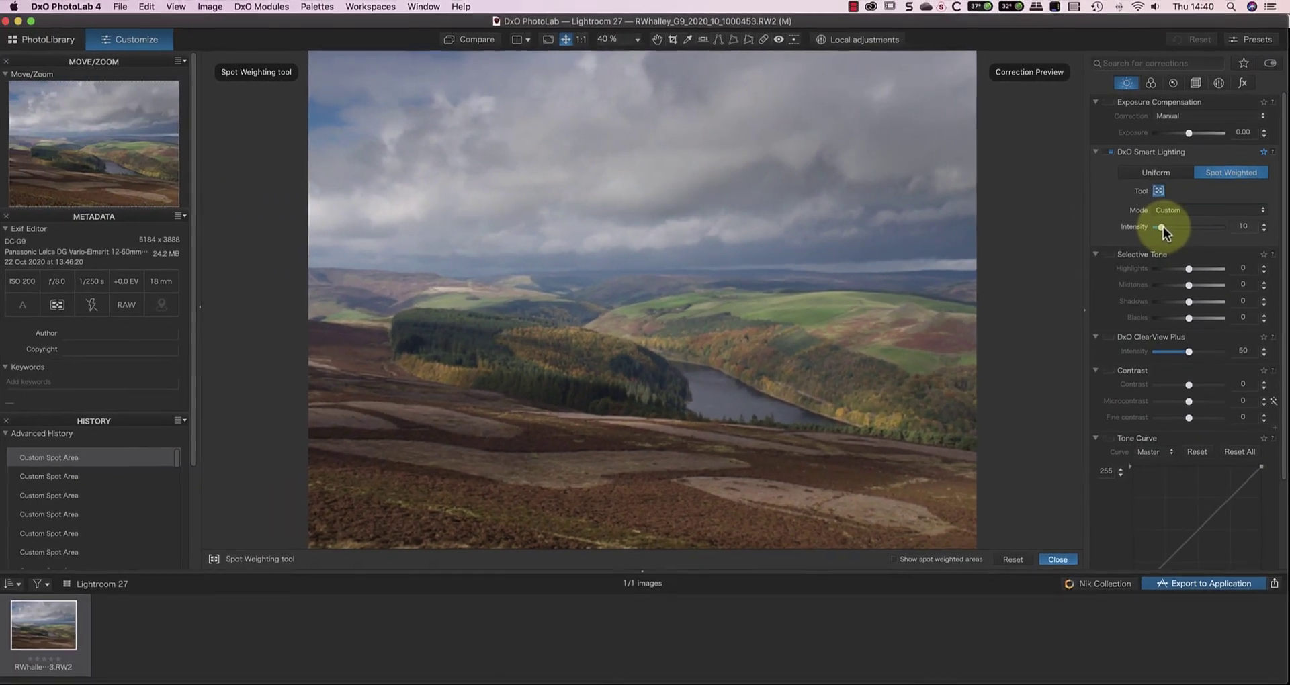
drag(1163, 227, 1187, 227)
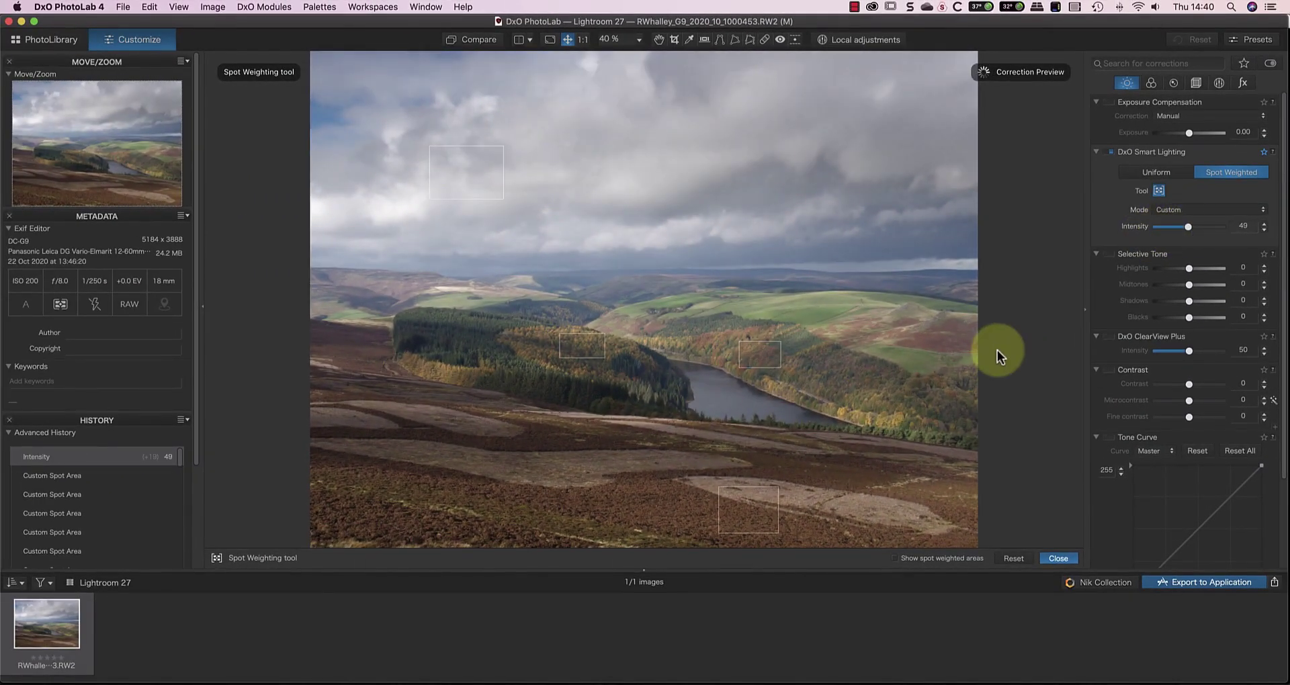
Step: Finish the spot areas and enable DxO ClearView Plus at intensity 14
click(1057, 556)
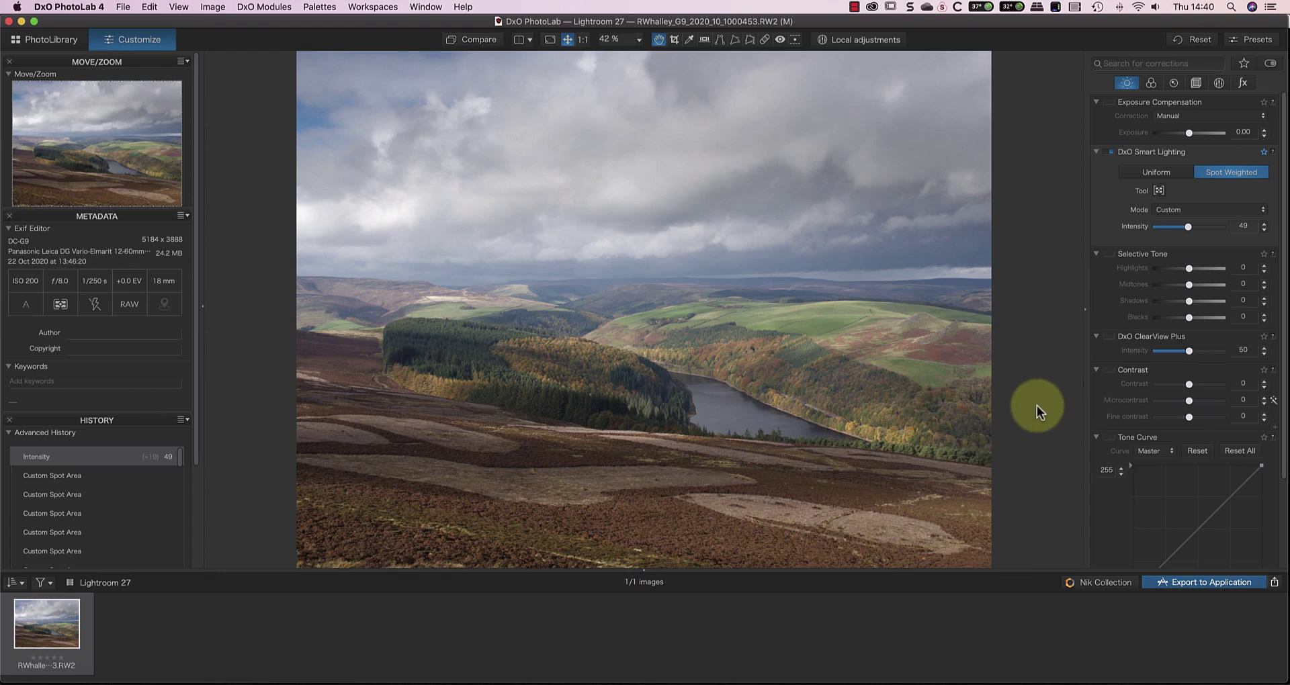
click(1111, 336)
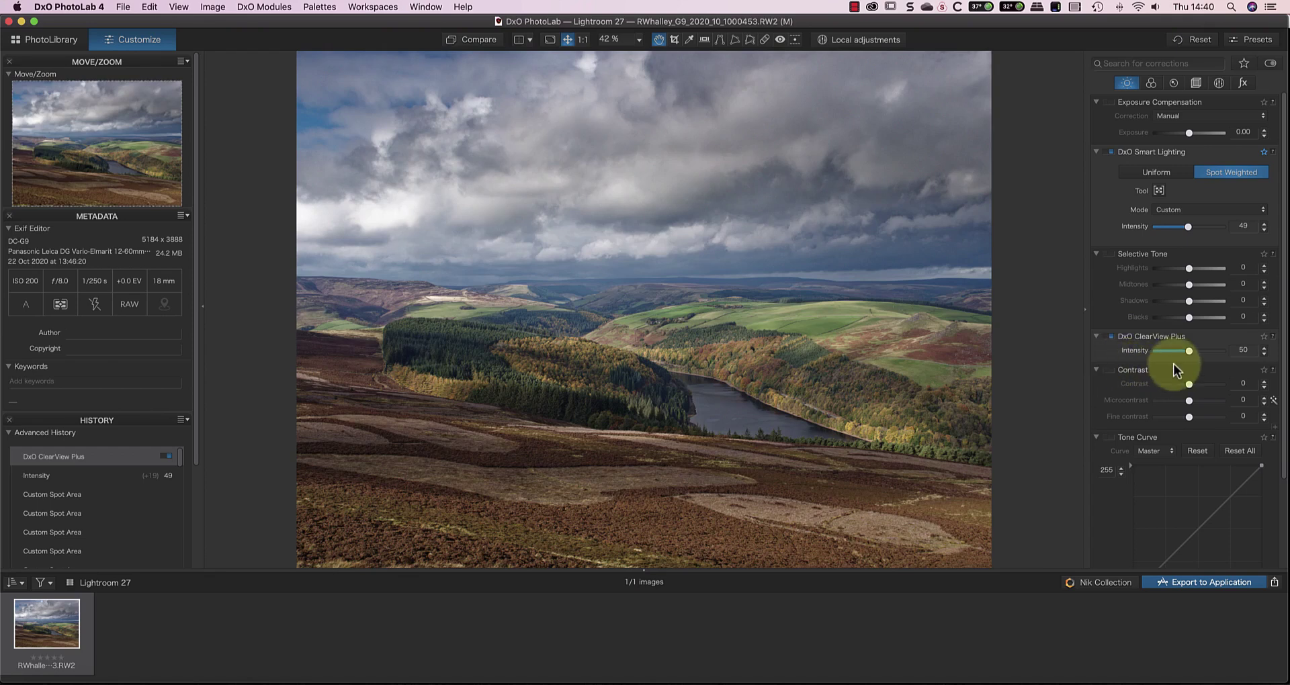
mouse_move(1184, 352)
mouse_down()
mouse_move(1131, 353)
mouse_move(1162, 352)
mouse_up()
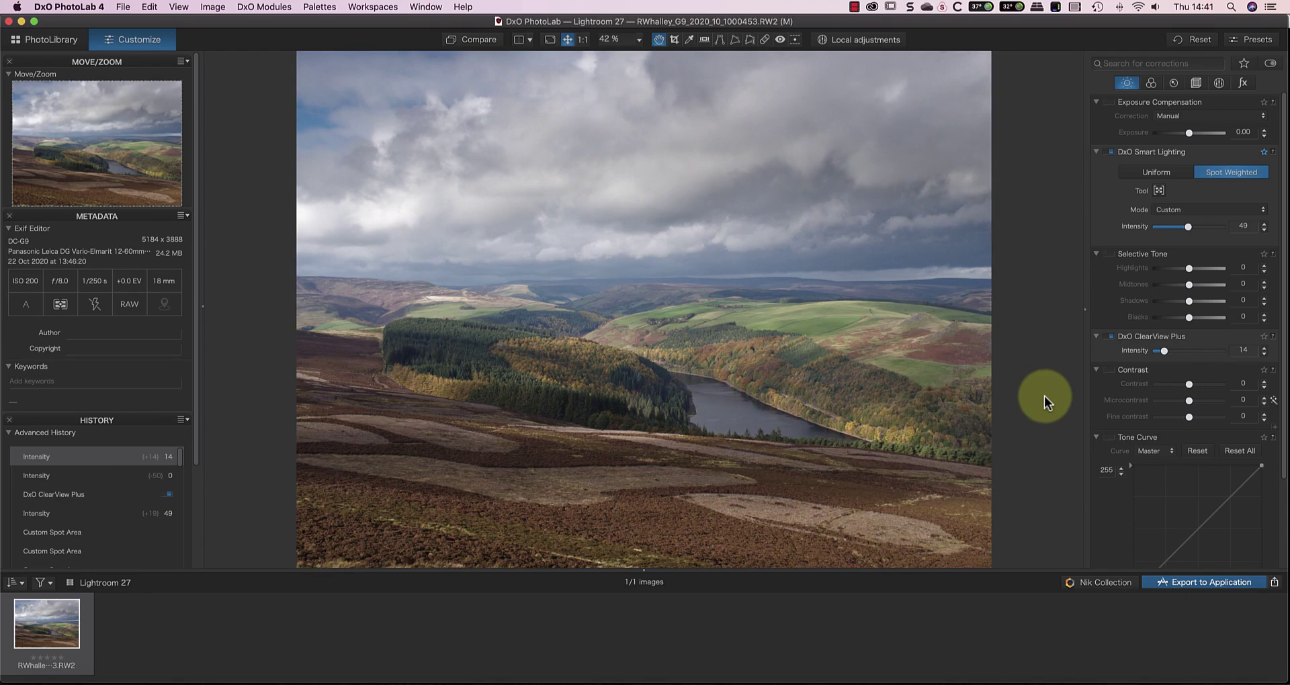
Step: View the landscape at 100% and pan across it to inspect detail
click(582, 40)
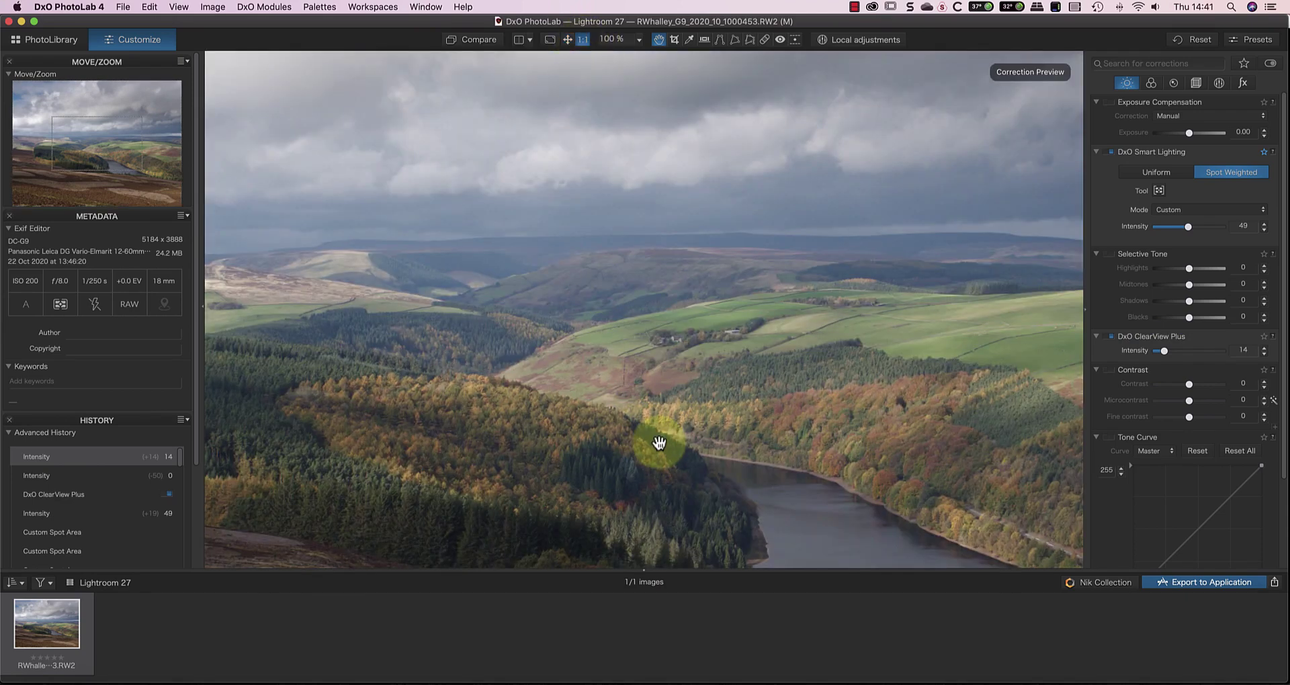
drag(631, 458, 847, 461)
drag(512, 432, 386, 449)
drag(968, 377, 582, 382)
drag(904, 386, 1166, 349)
drag(714, 360, 797, 360)
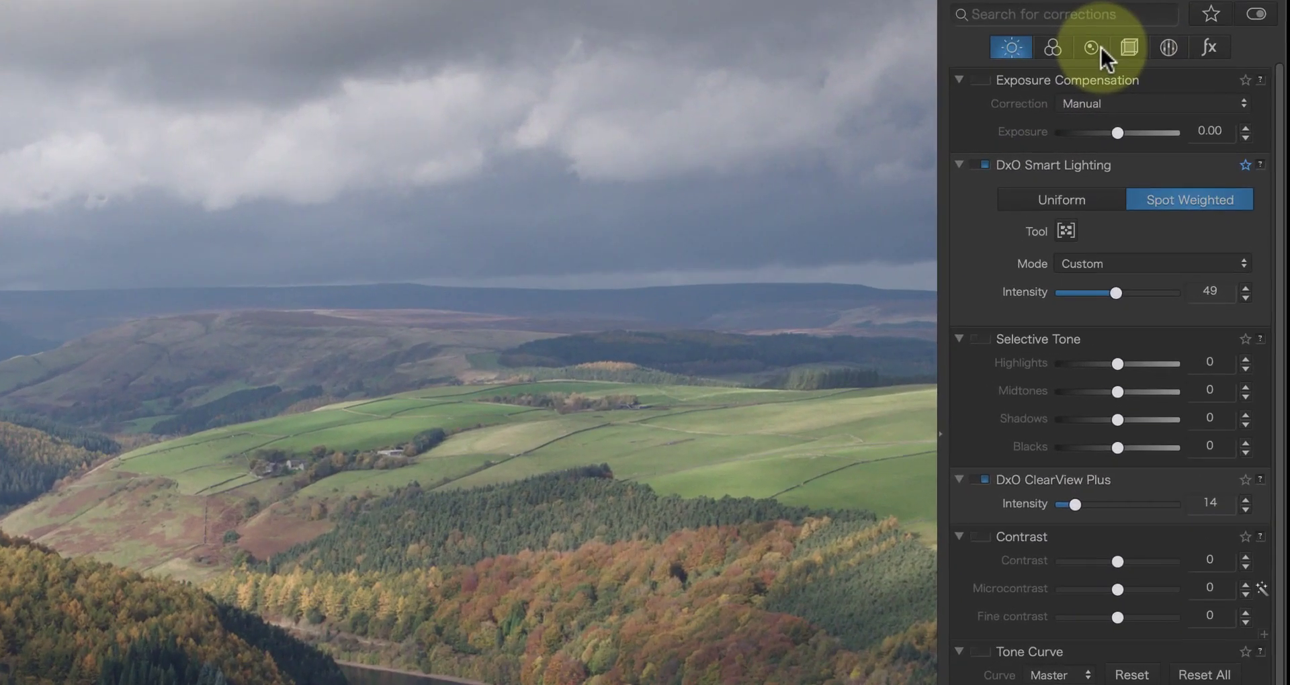
Step: Enable lateral chromatic aberration correction and Auto Lens Sharpness in the Detail corrections
click(1100, 49)
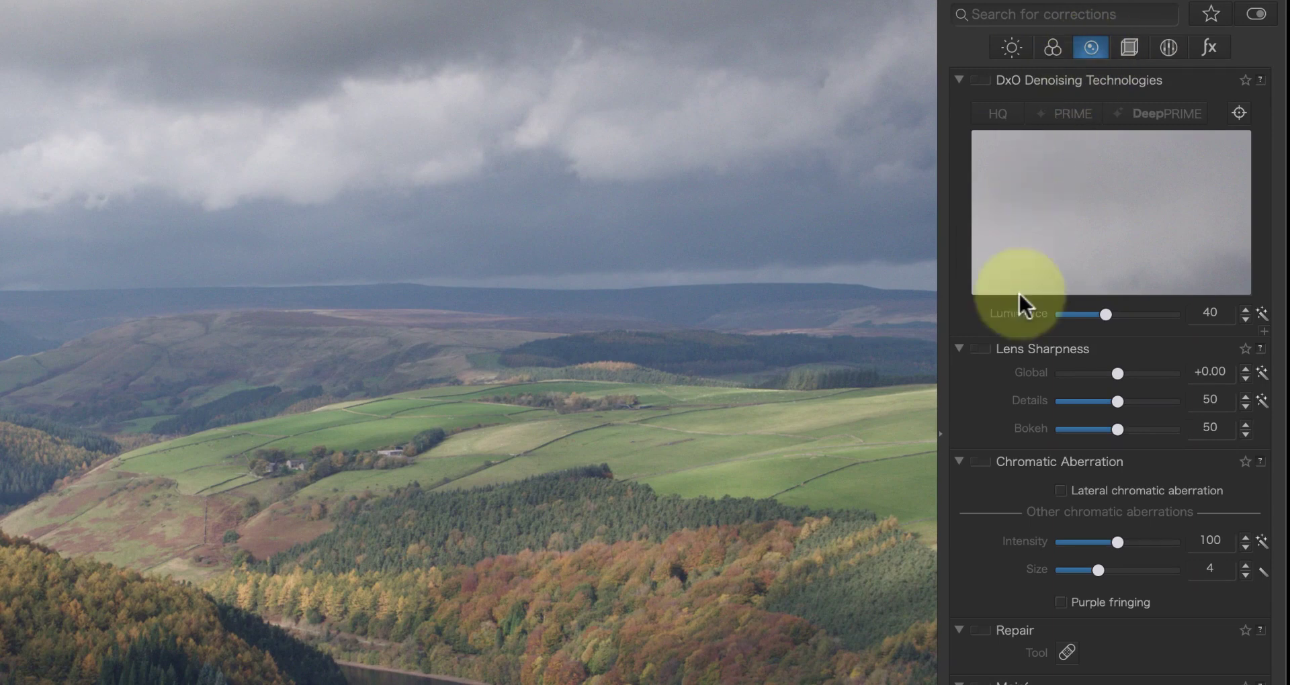
click(985, 462)
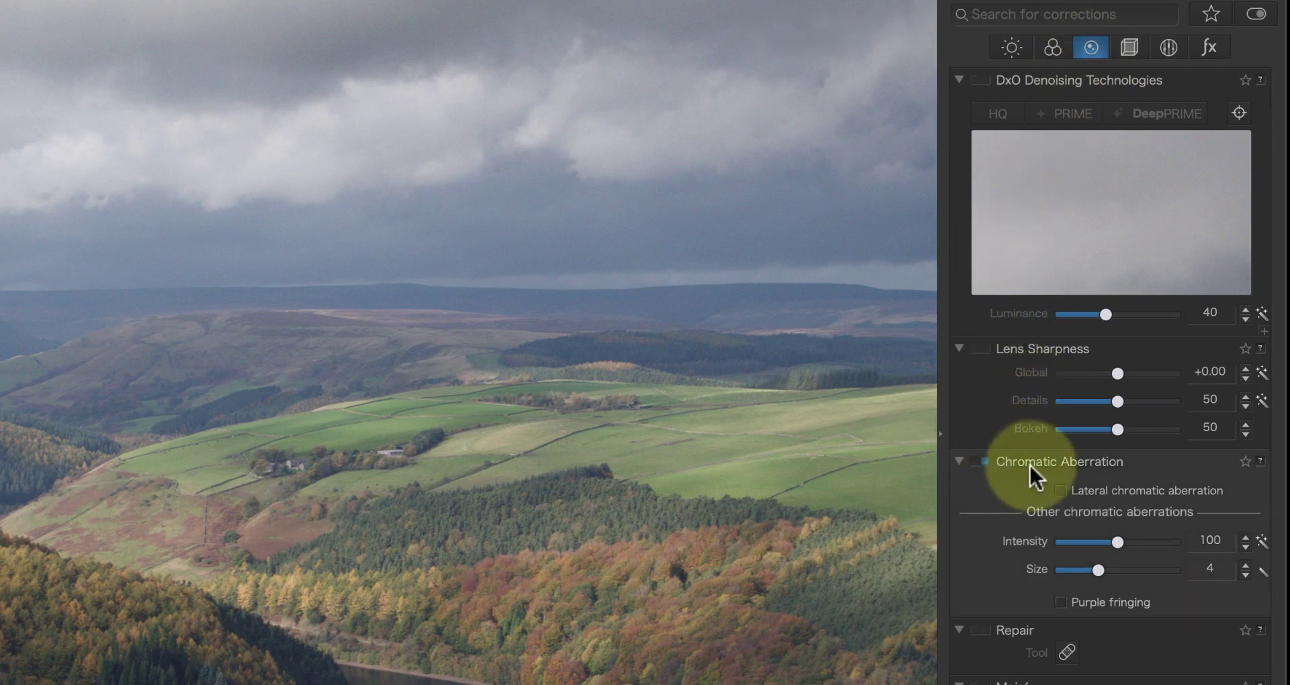
click(1061, 490)
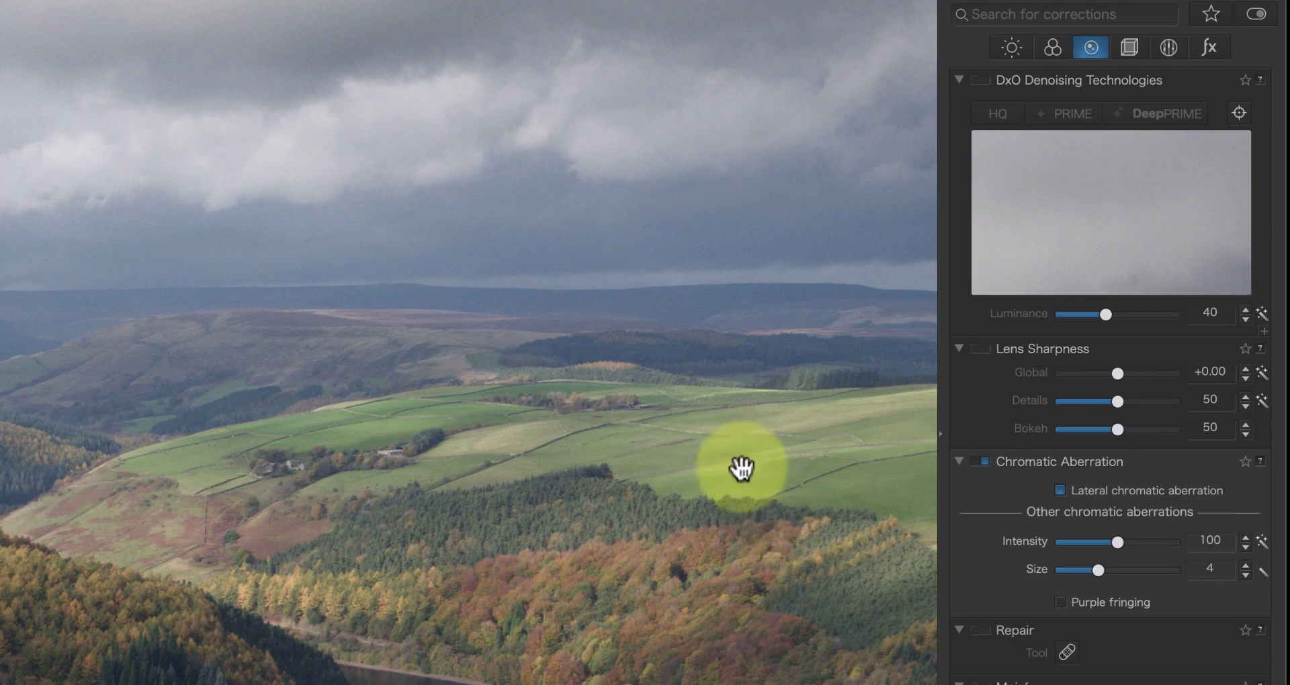
click(985, 349)
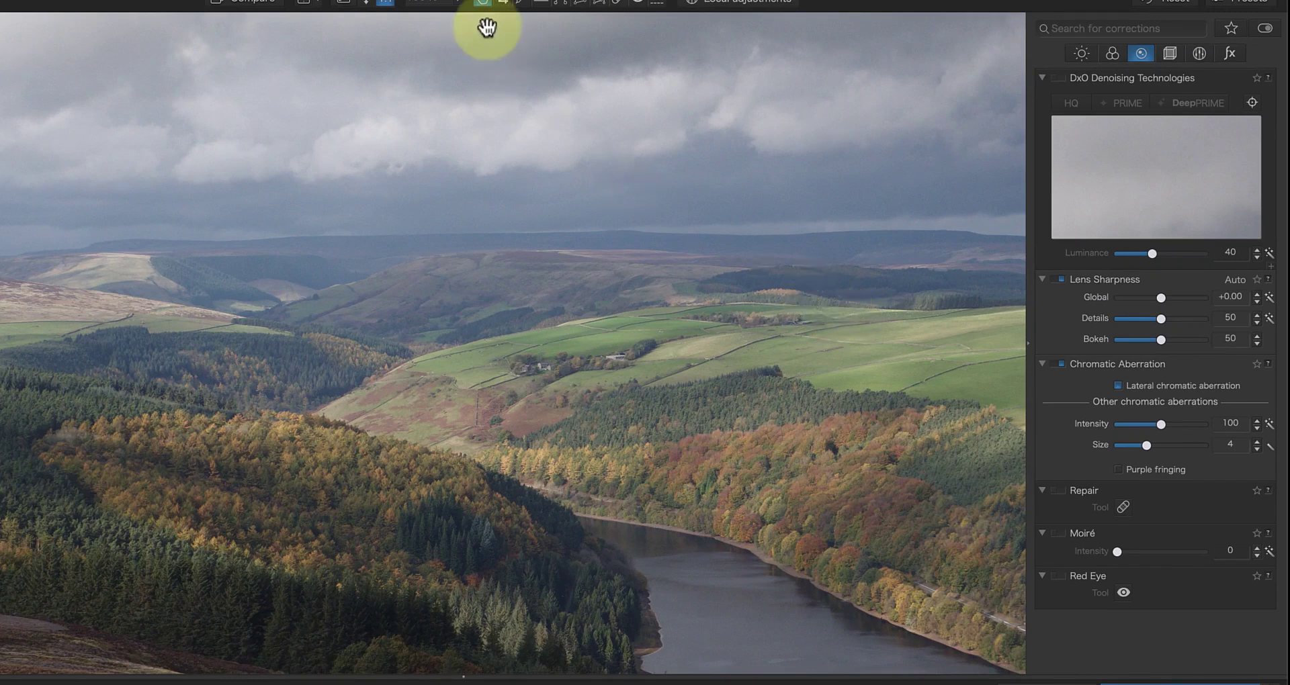
Step: Zoom the photo to 200% and pan to the reservoir
click(456, 4)
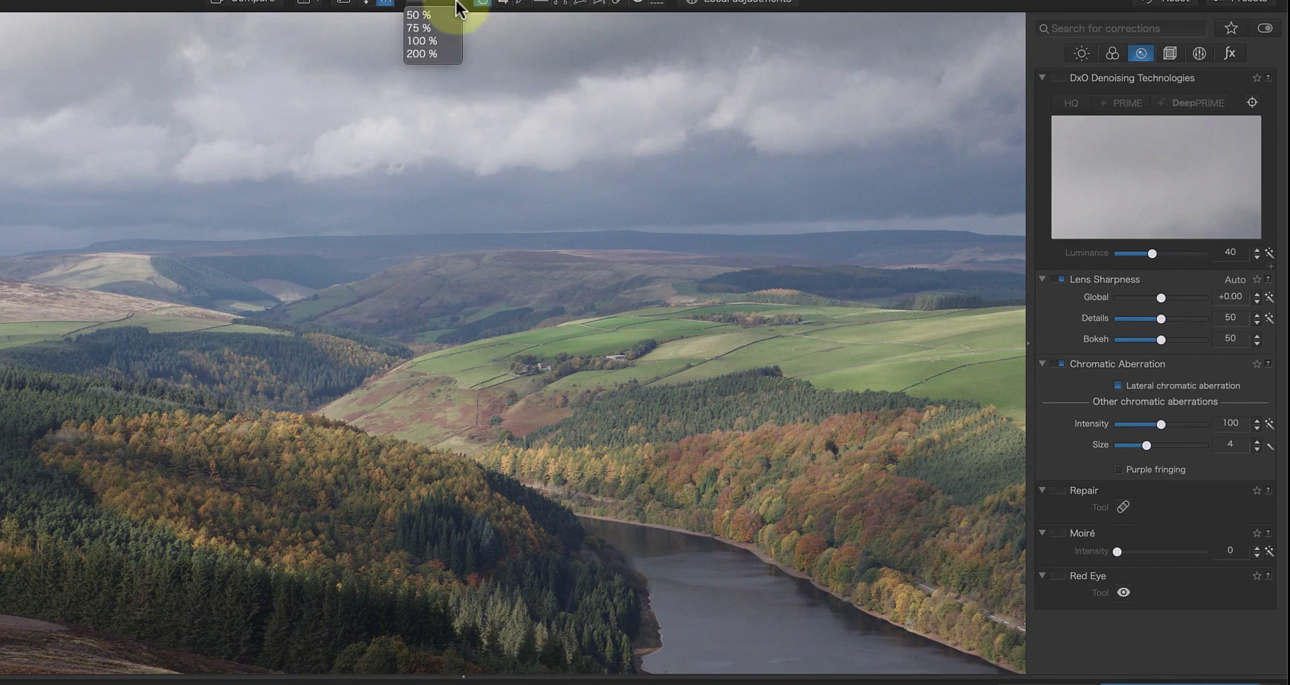
click(430, 53)
drag(474, 288, 63, 132)
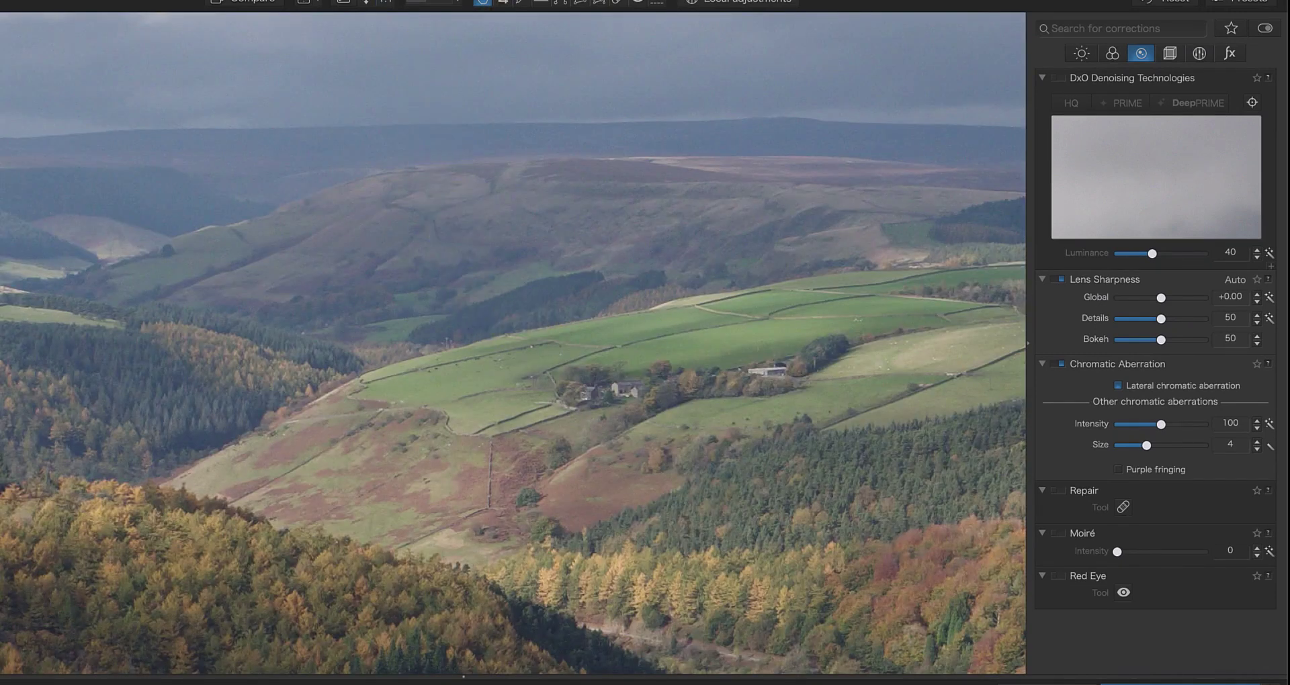
scroll(512, 343, left, 5)
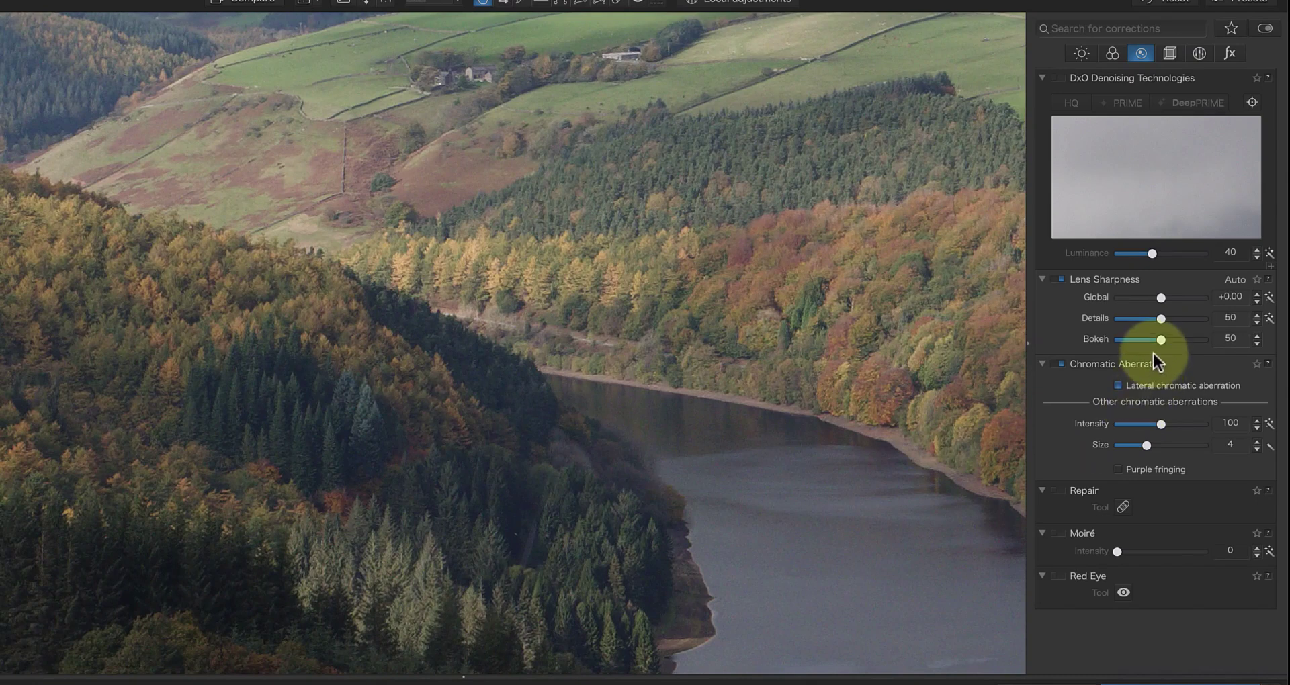
Step: Set Lens Sharpness to Details 89, Bokeh 34 and Global +0.08
drag(1160, 339, 1194, 321)
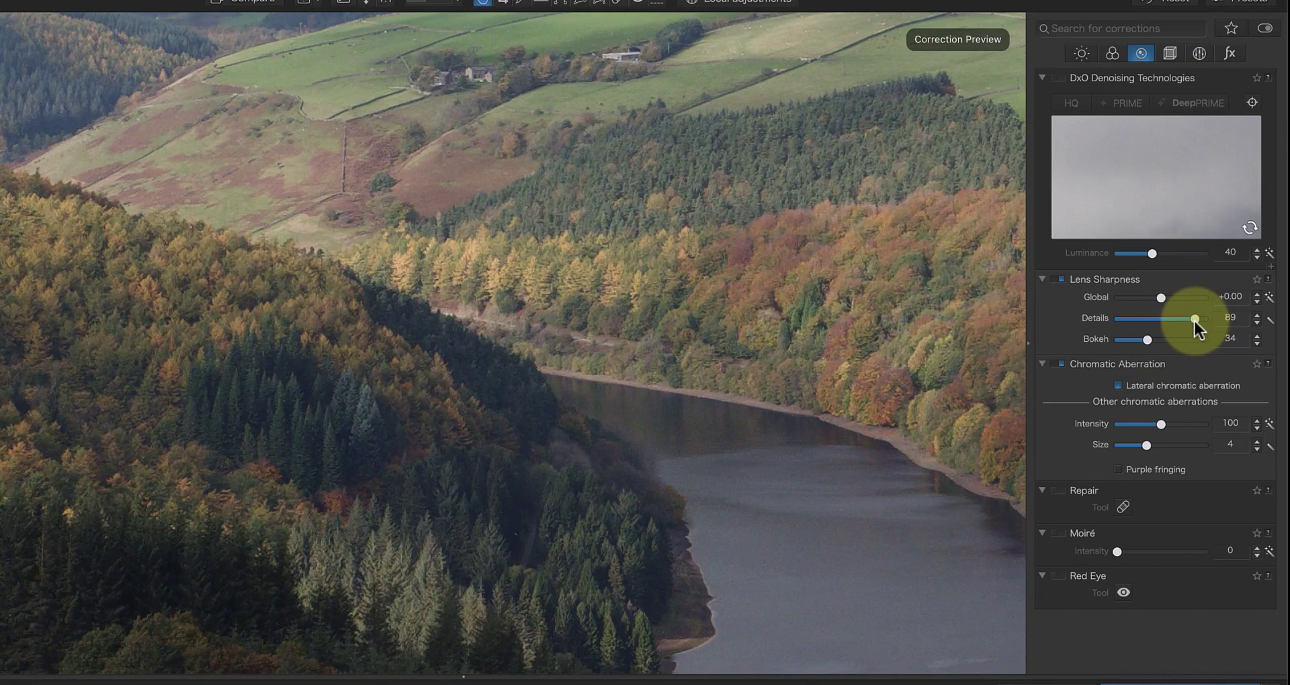
click(1160, 298)
click(1162, 298)
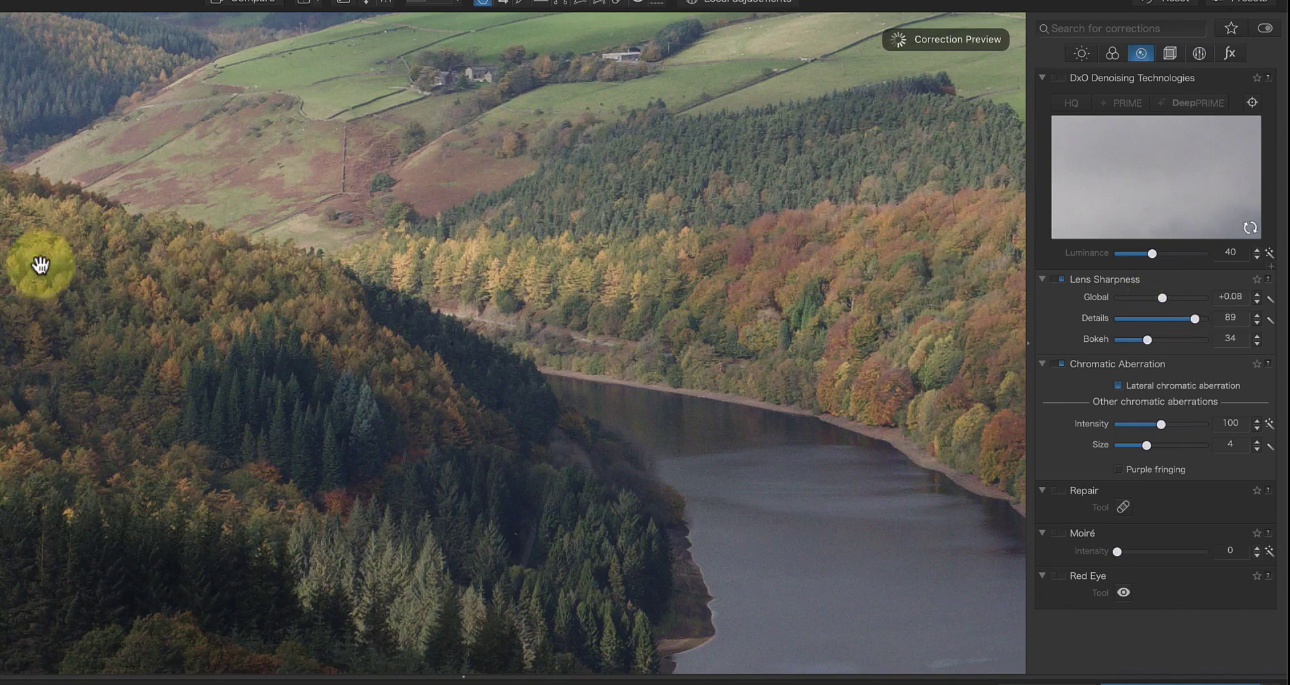
scroll(510, 342, up, 10)
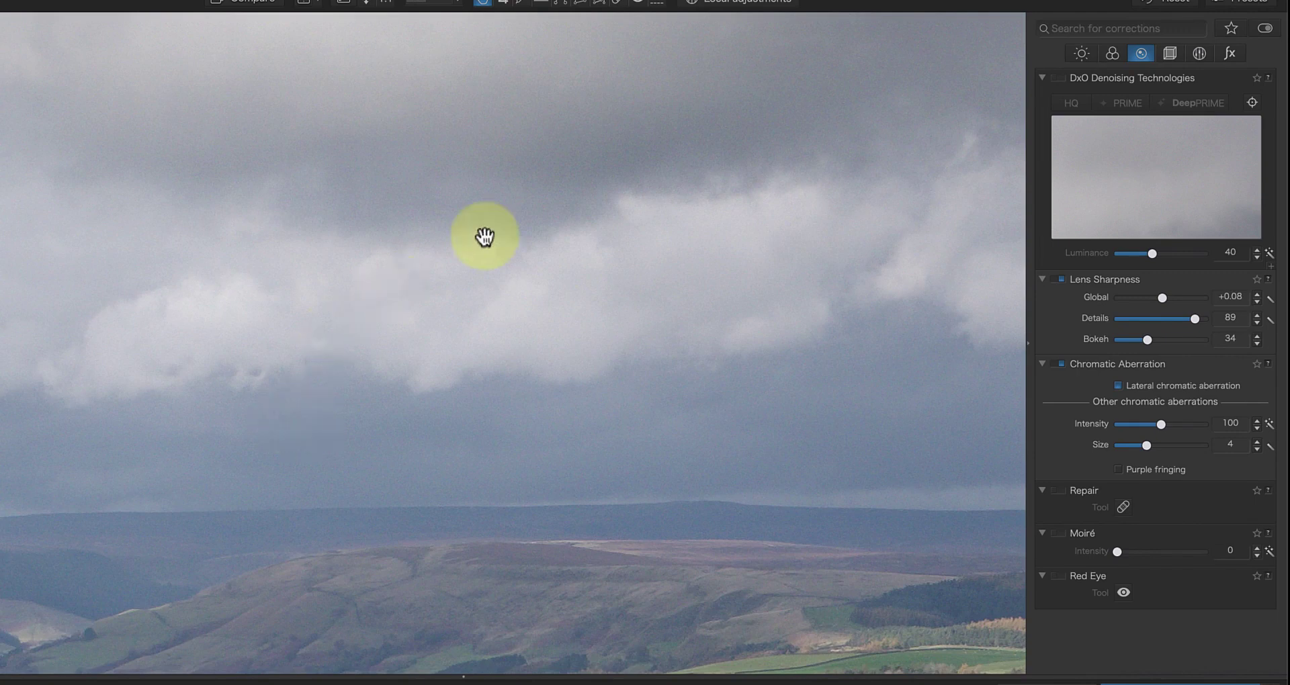
Step: Enable DeepPRIME noise reduction with its preview placed on the distant hills
click(1060, 78)
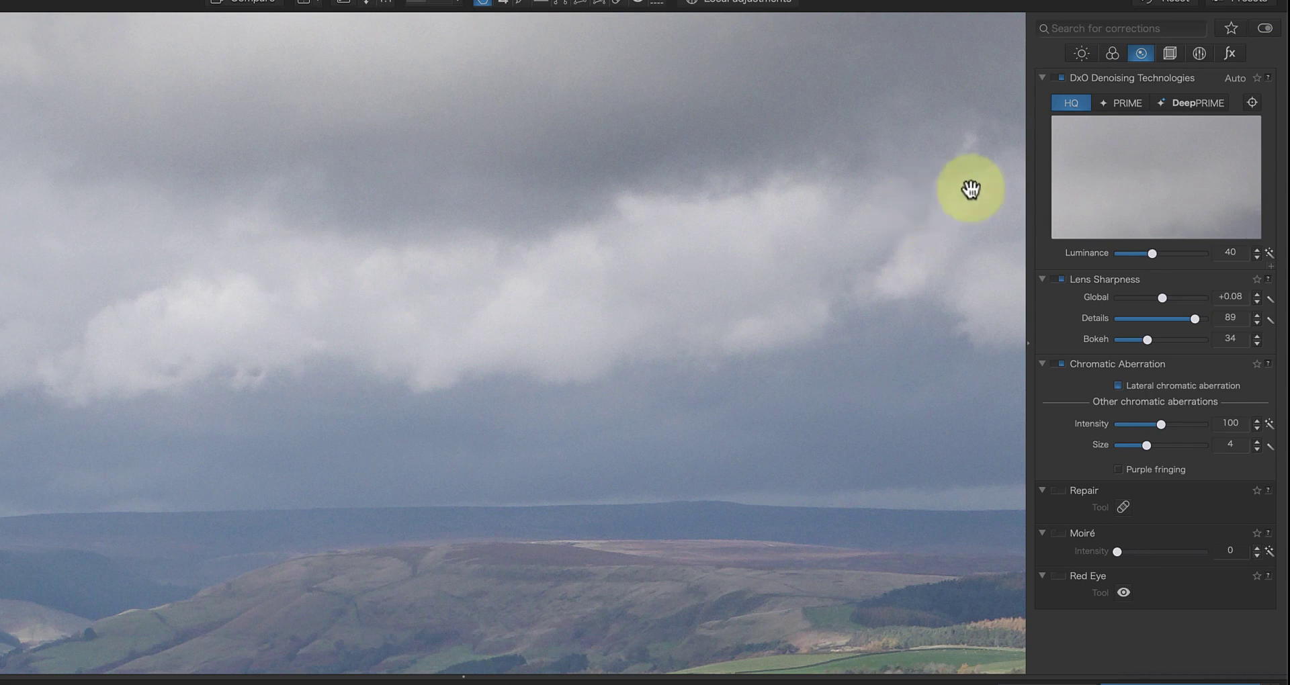
click(1198, 104)
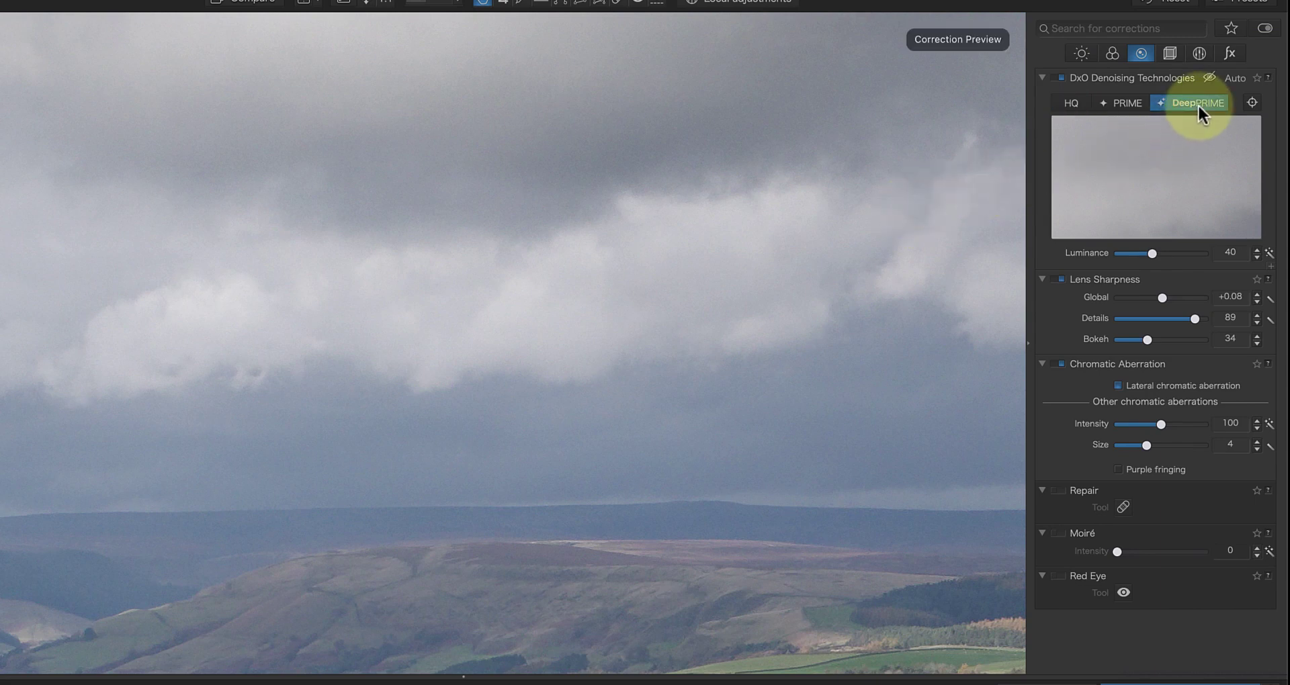
click(1252, 103)
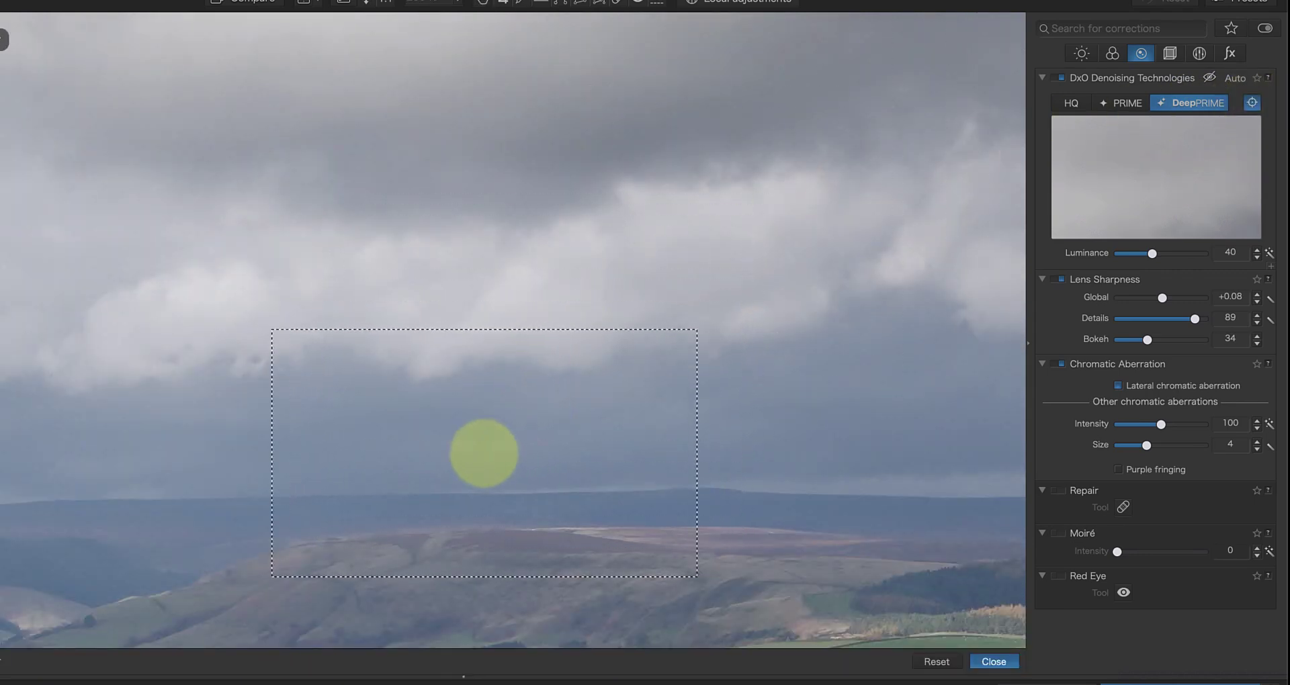
click(484, 452)
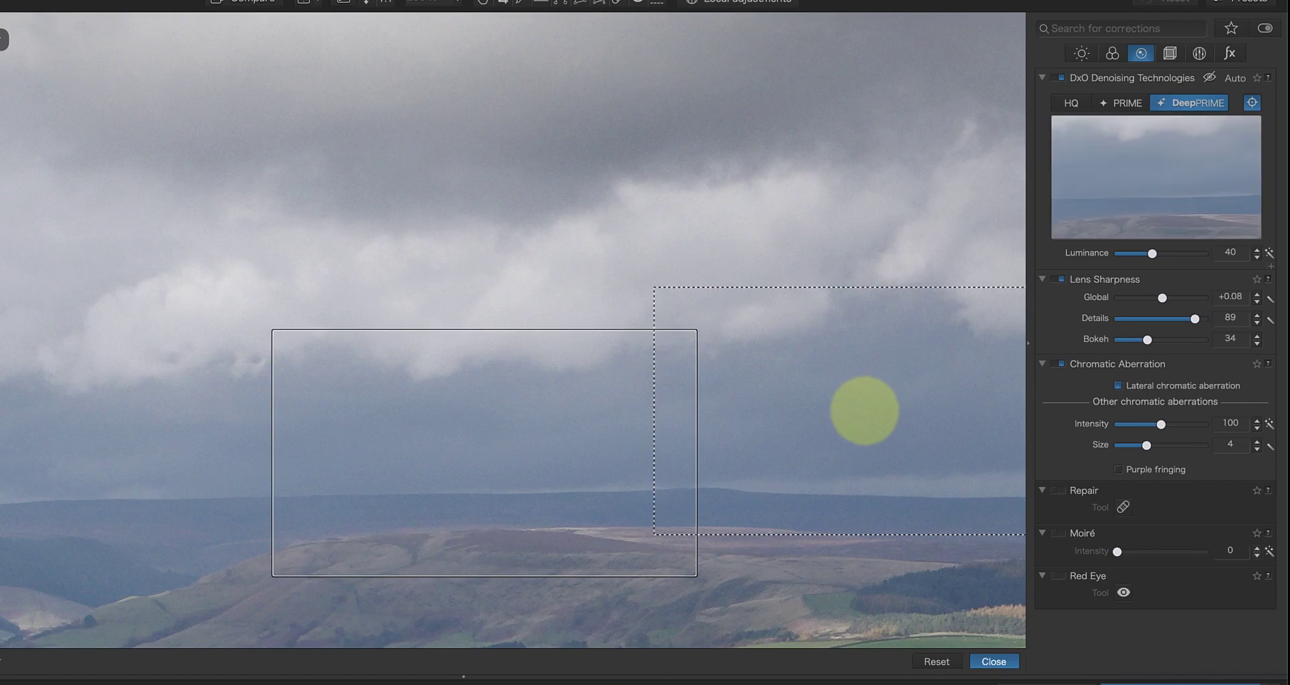
click(346, 4)
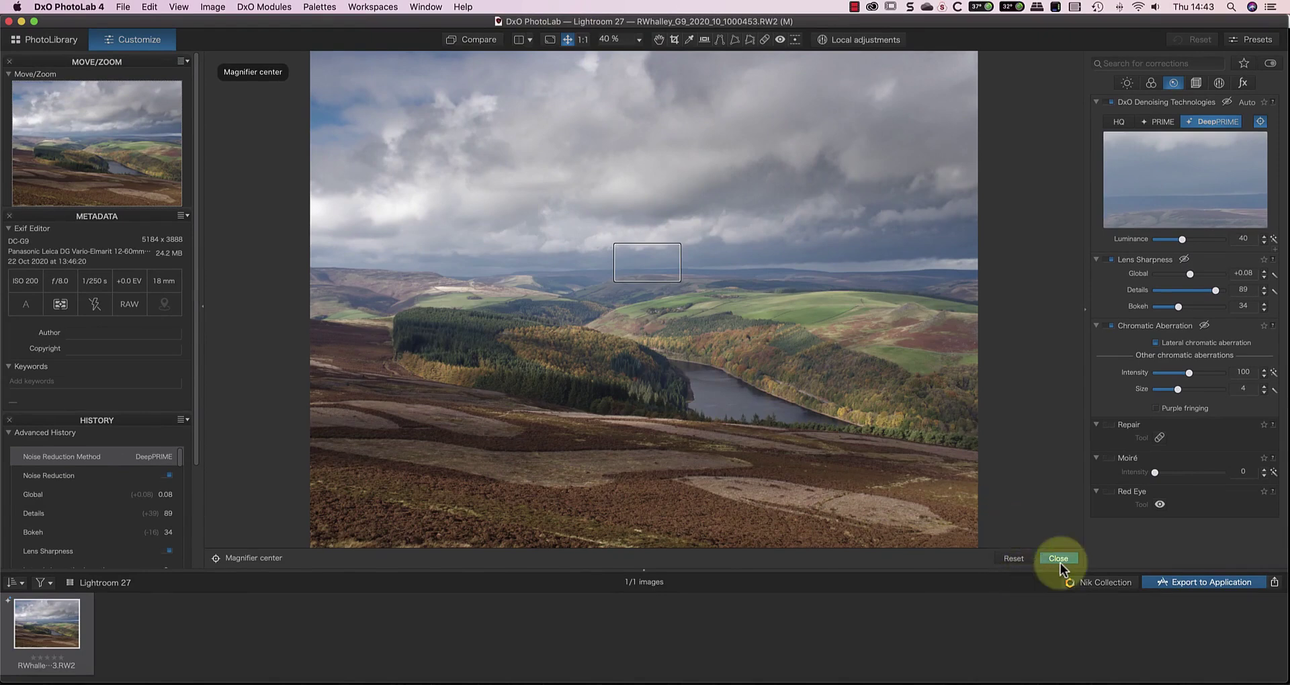
click(1059, 562)
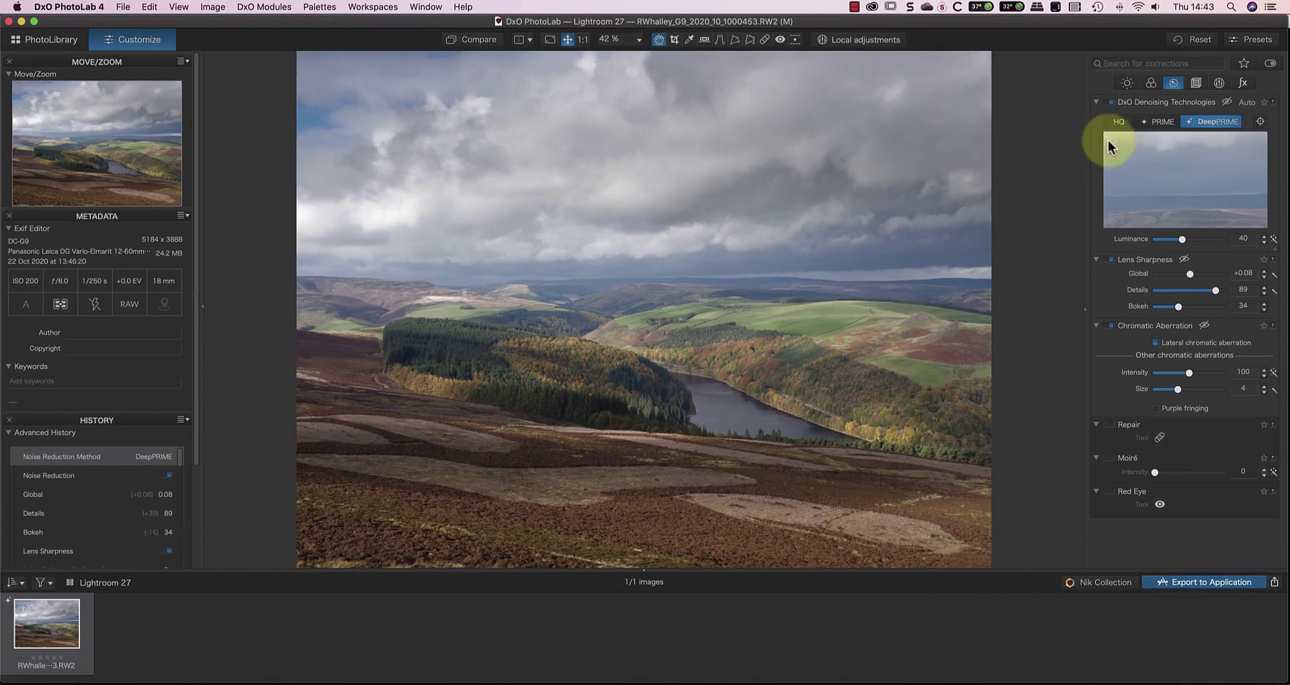
Step: Enable Color Rendering using Generic DxO Portrait rendering at intensity 104
click(1148, 88)
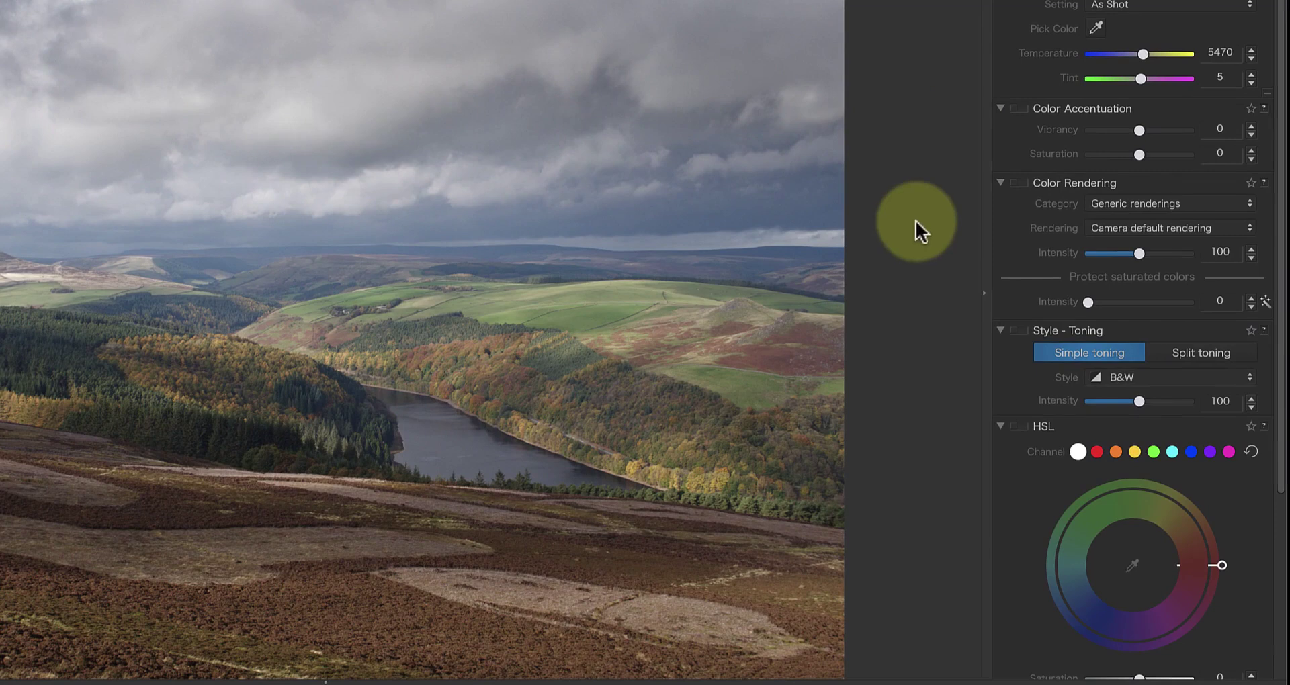
click(1022, 183)
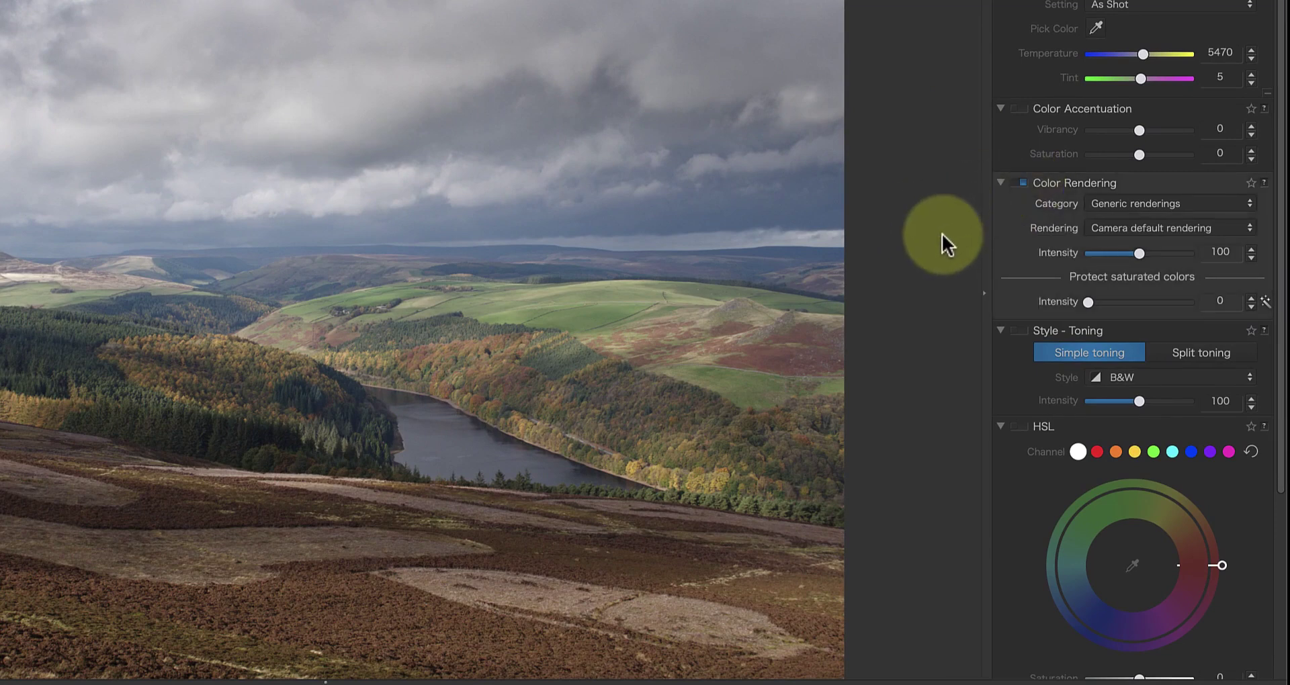
click(1247, 201)
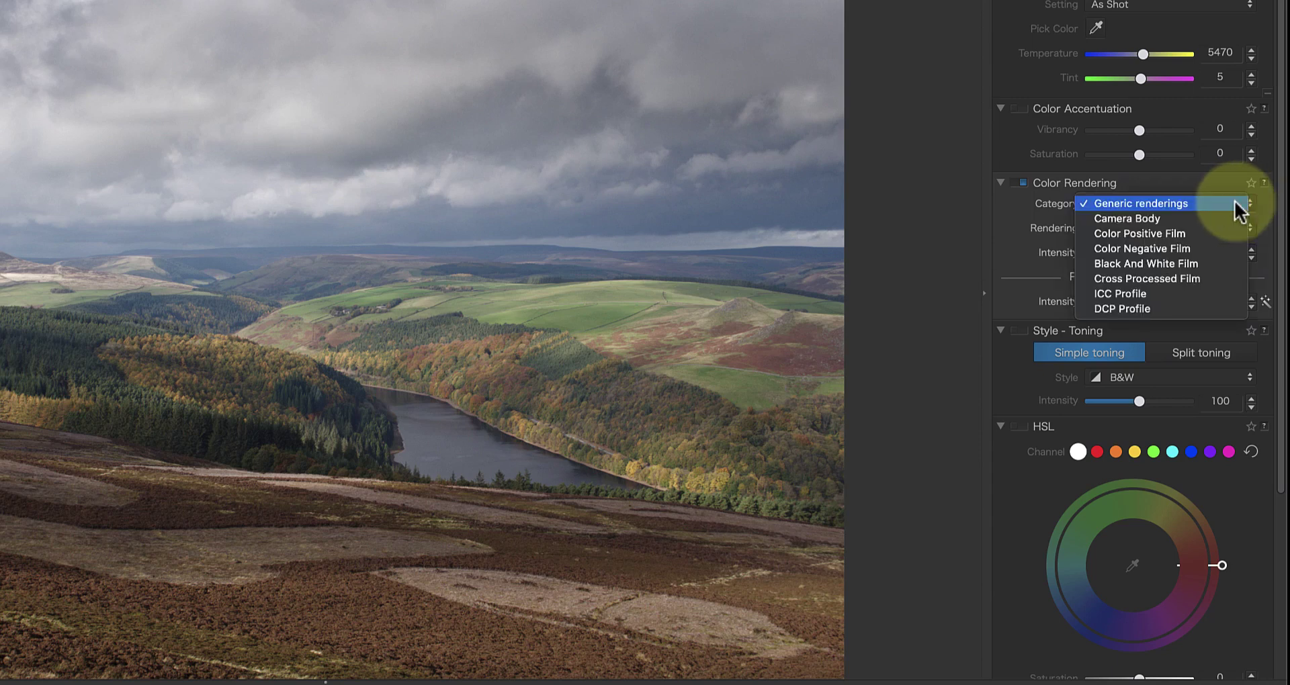
click(1235, 201)
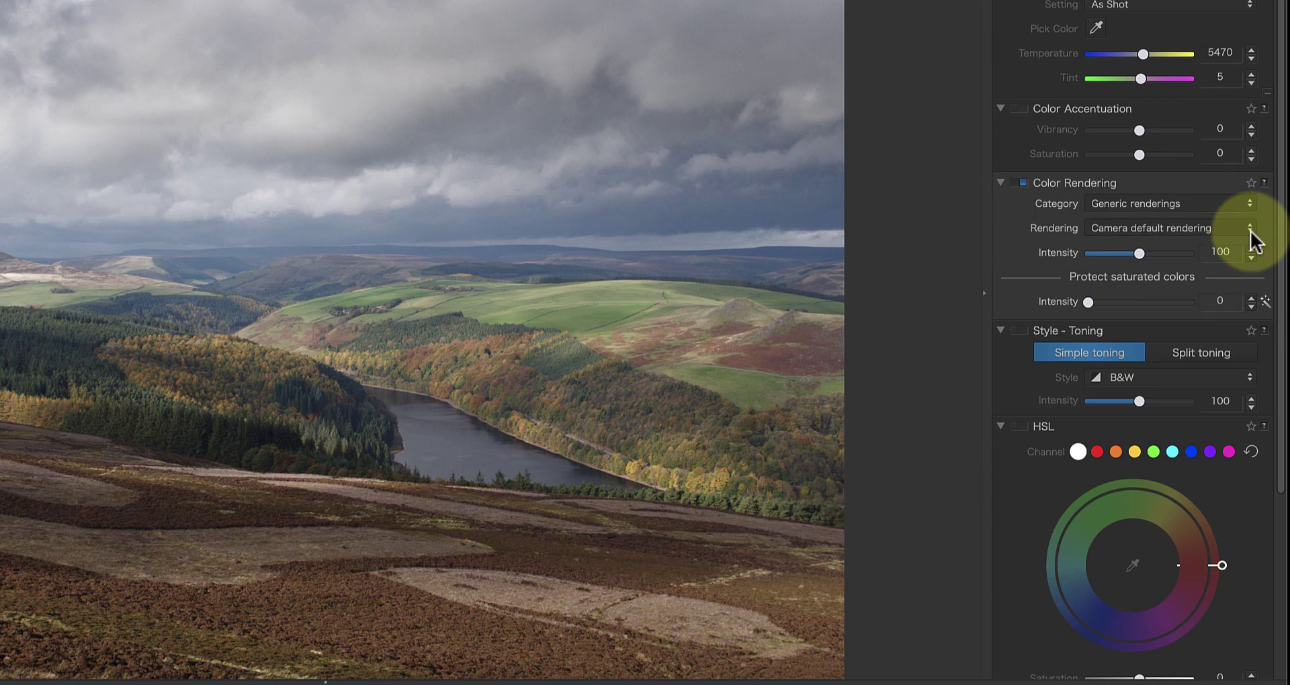
click(1250, 231)
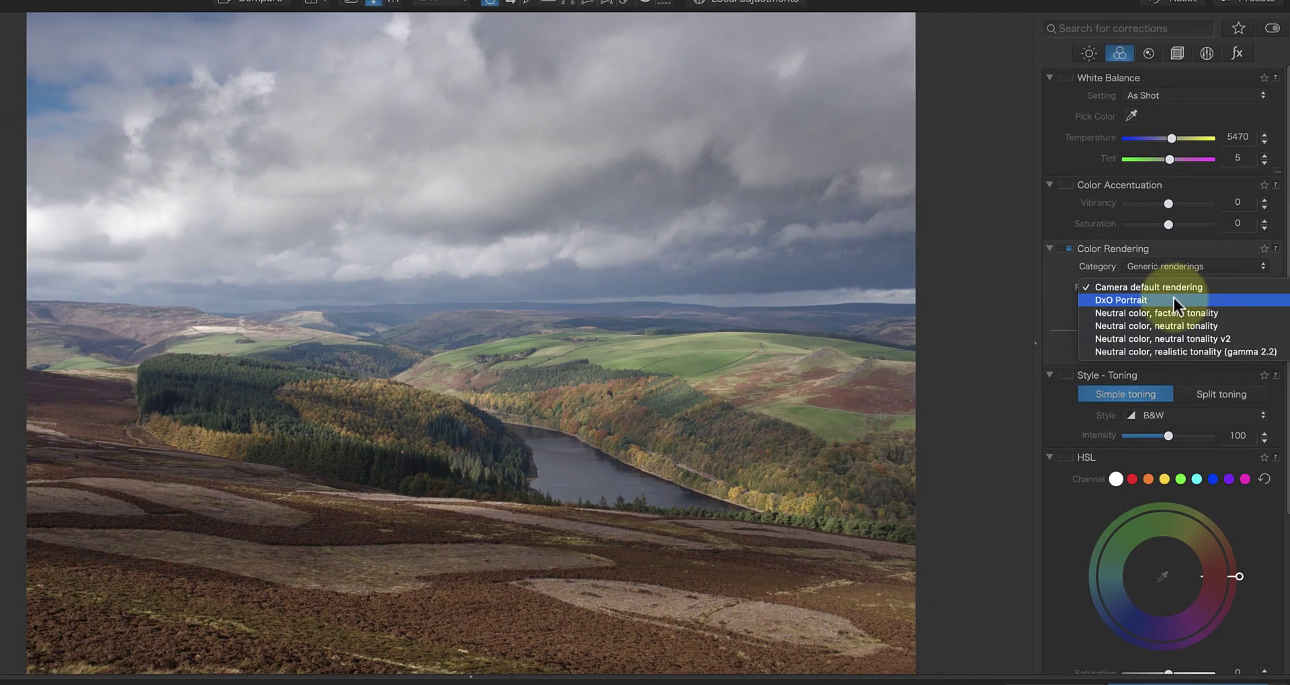
click(1173, 300)
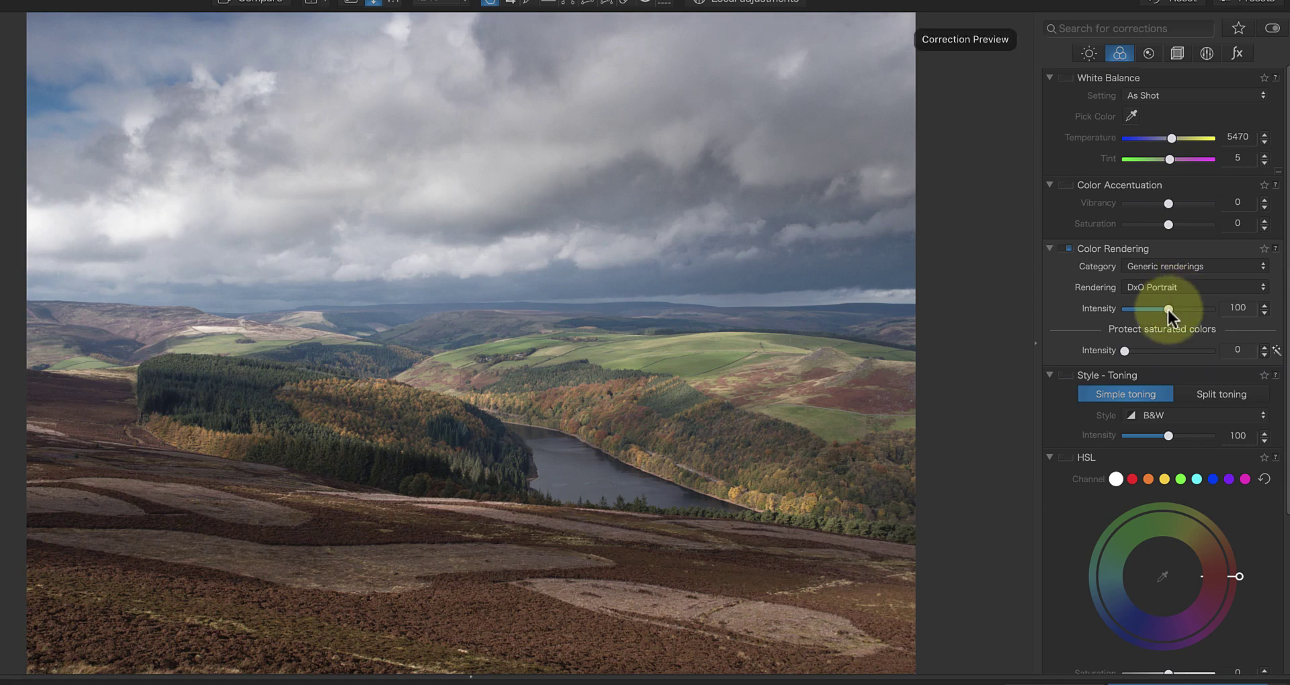
mouse_move(1167, 309)
mouse_down()
mouse_move(1130, 312)
mouse_move(1211, 313)
mouse_move(1170, 313)
mouse_up()
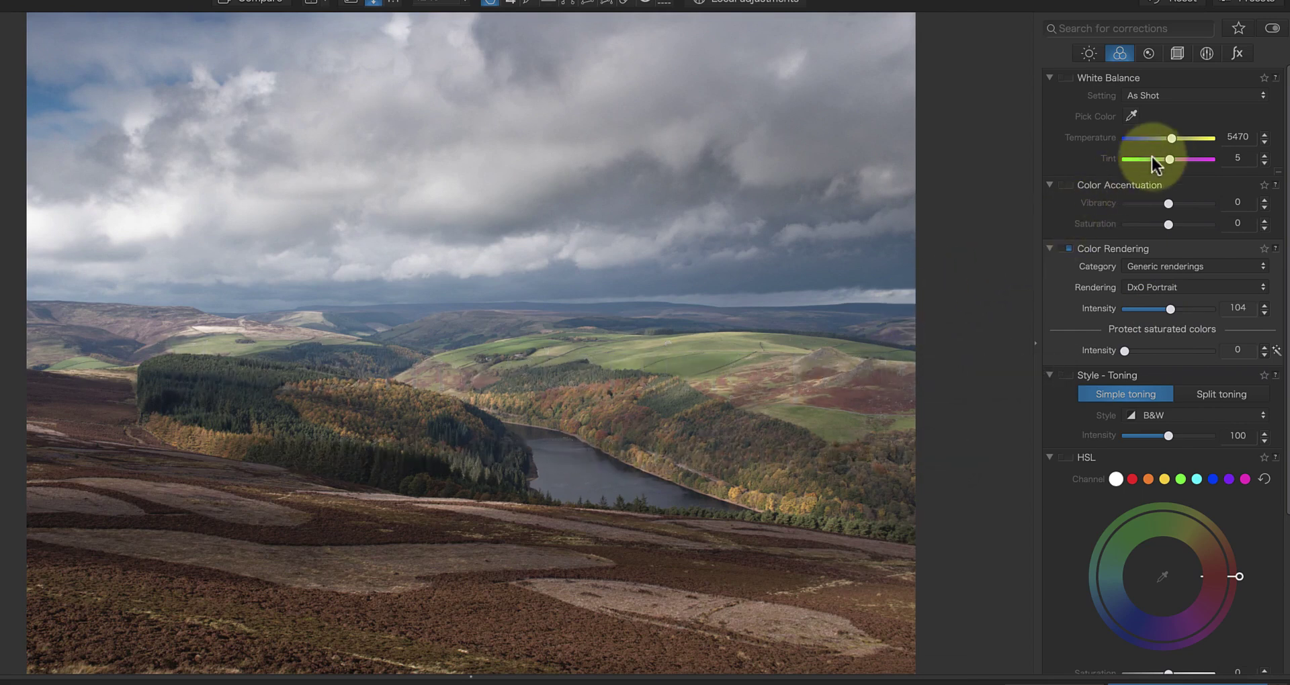
Step: Set the white balance to temperature 5247 and tint 3
drag(1172, 139, 1170, 138)
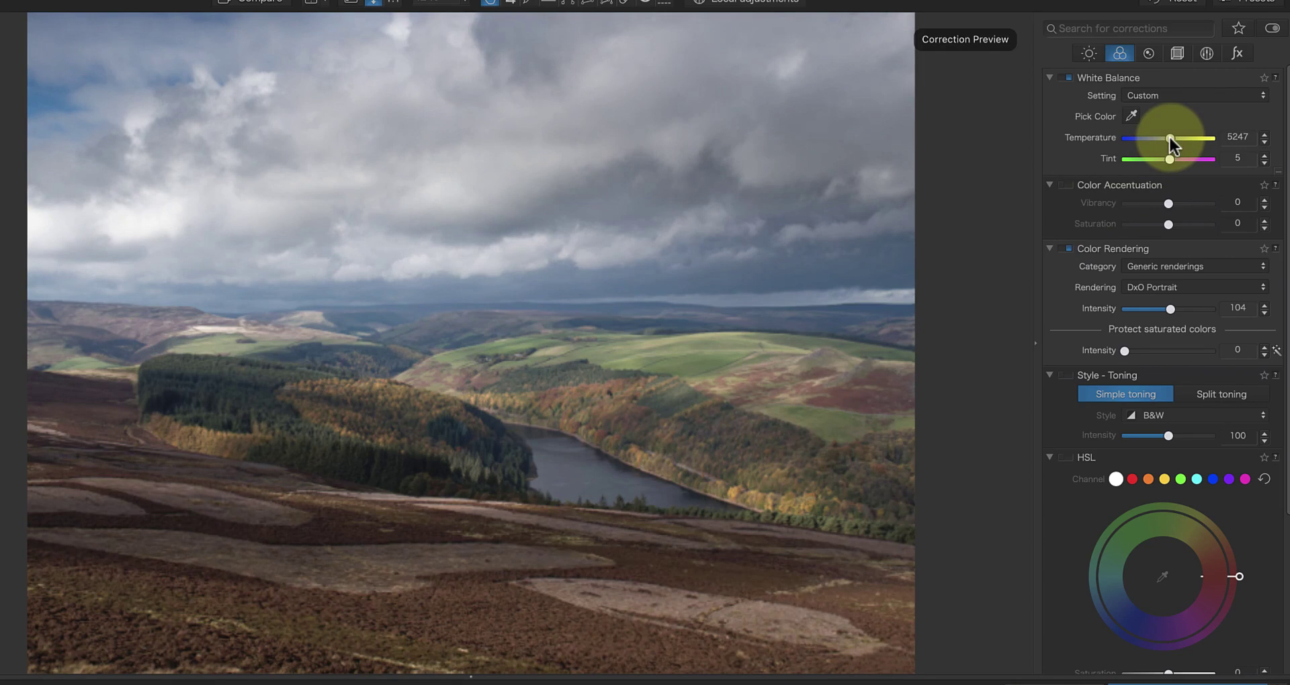
click(1263, 163)
click(1263, 162)
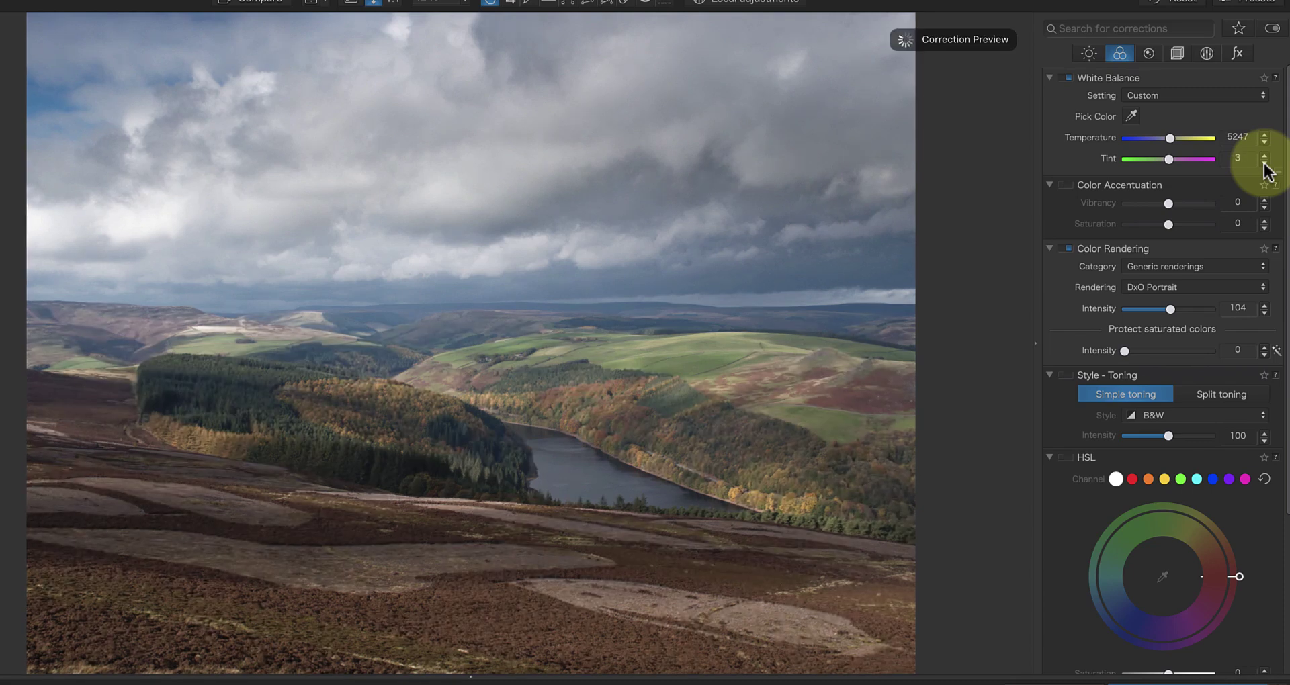
click(1264, 163)
click(1264, 155)
click(1263, 141)
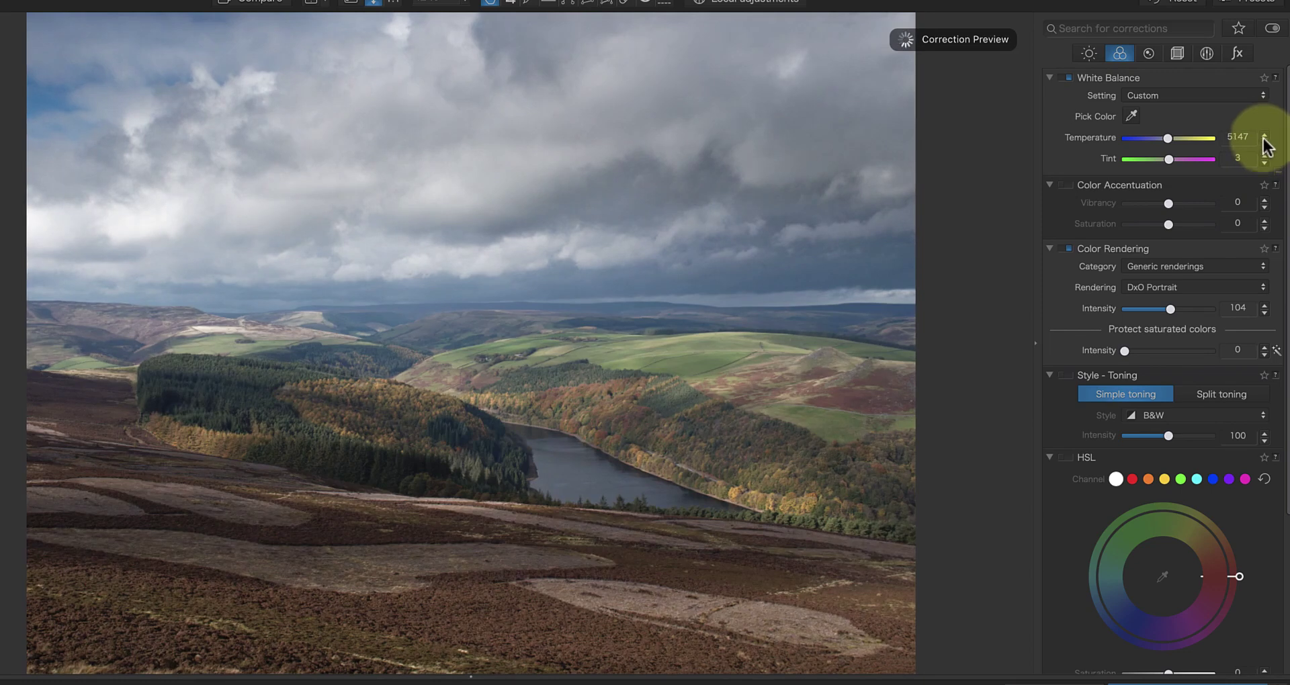
click(1263, 134)
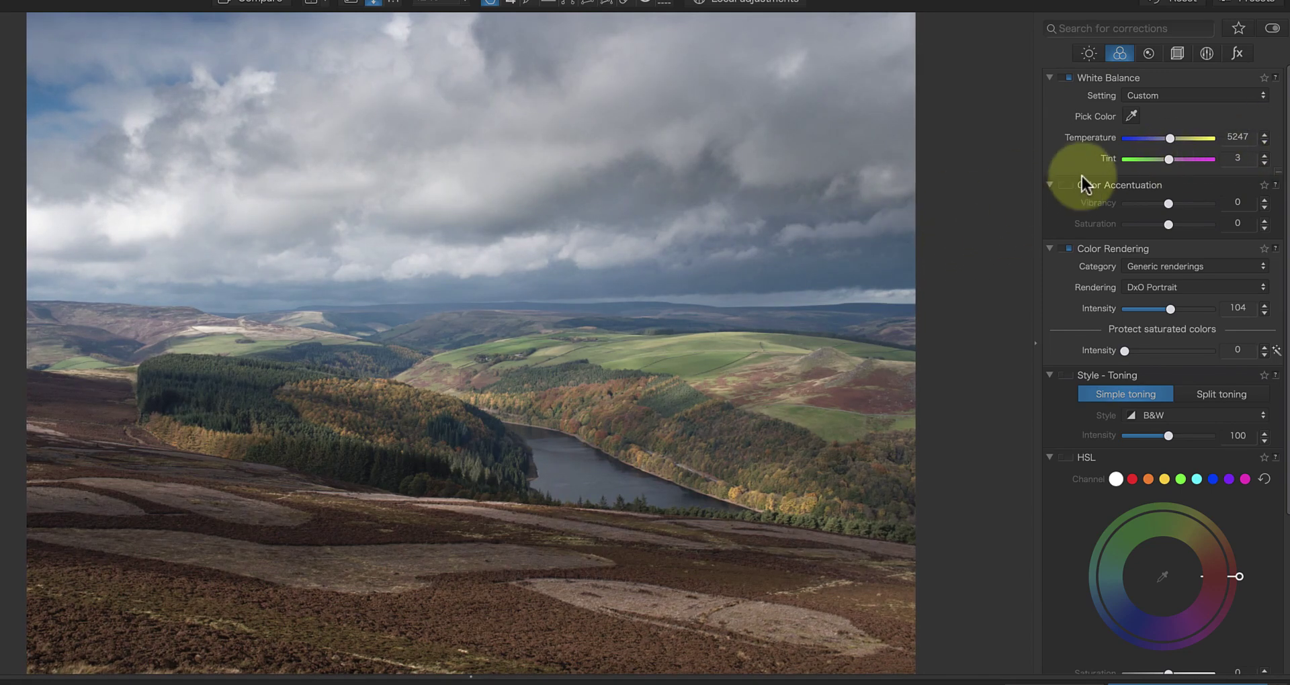
Step: Turn on Color Accentuation with Vibrancy 16 and Saturation 5
click(1067, 185)
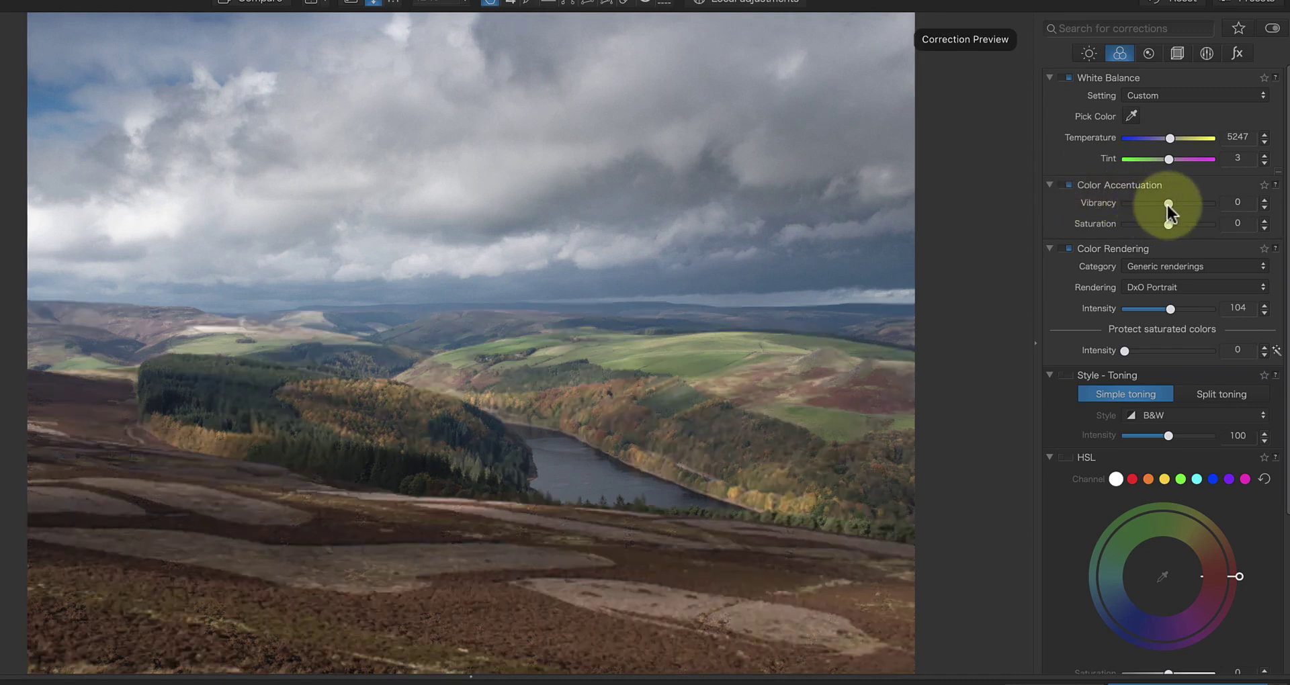
drag(1170, 205, 1172, 203)
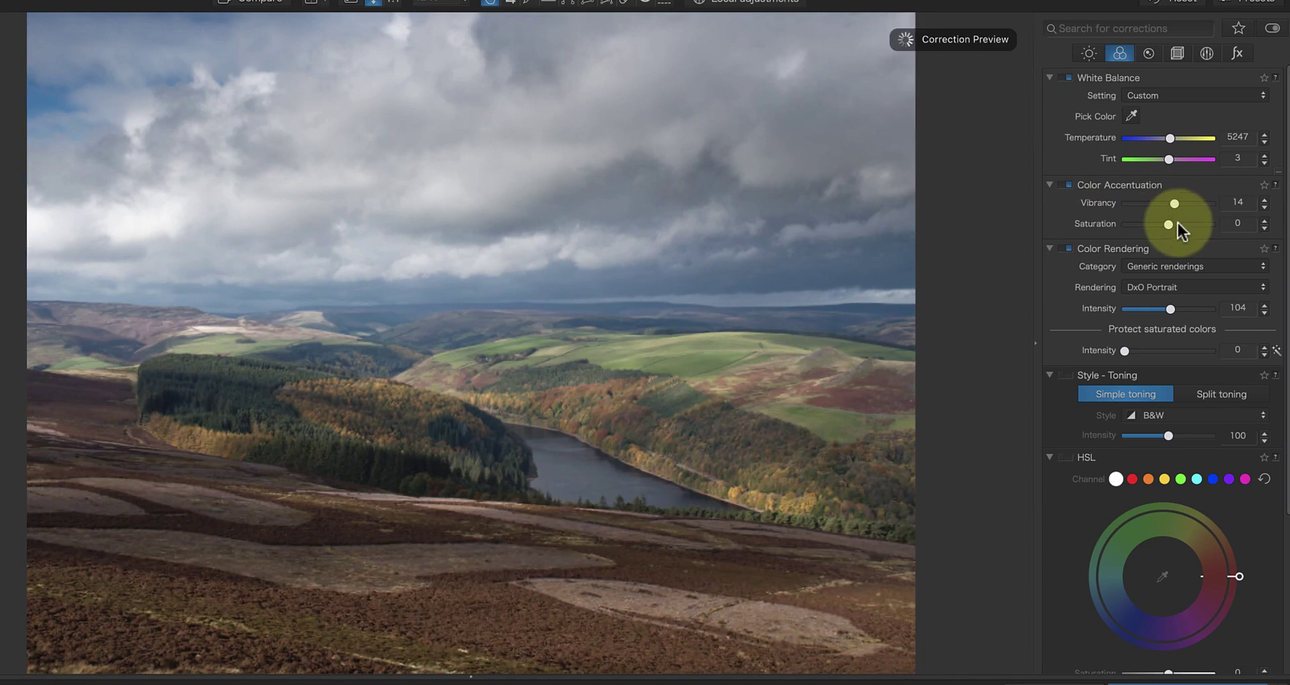
drag(1171, 227, 1170, 224)
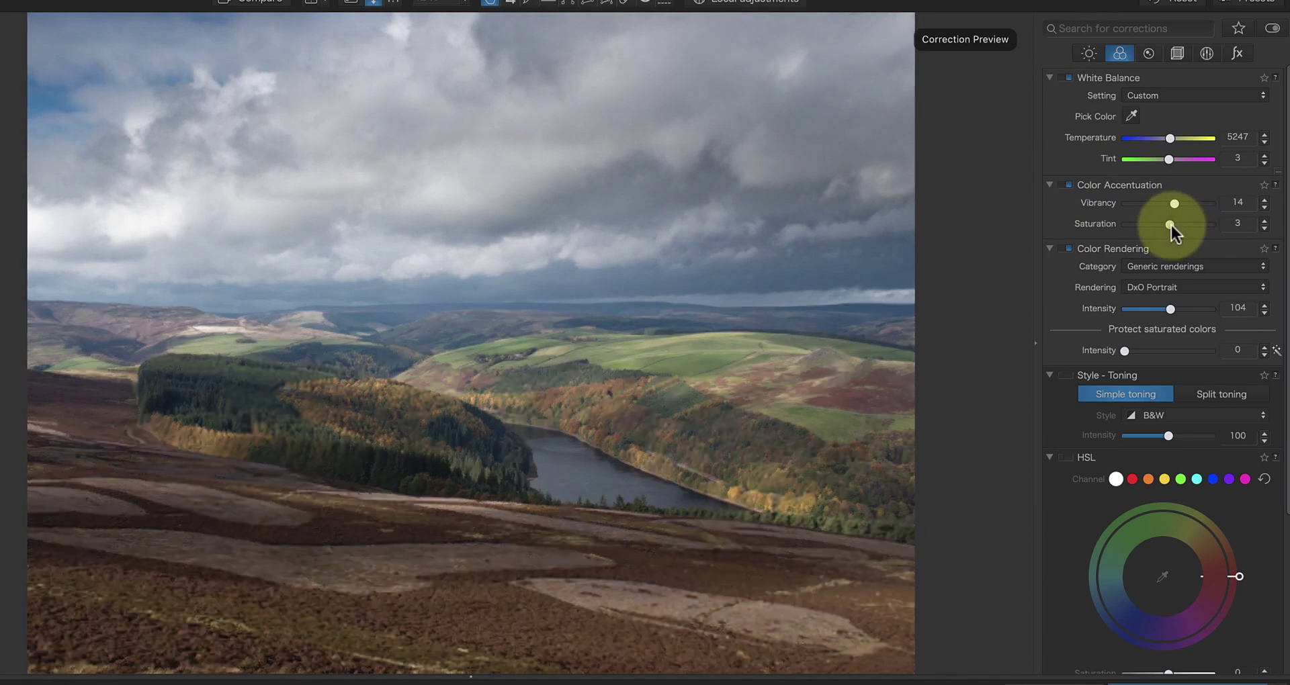
click(1263, 221)
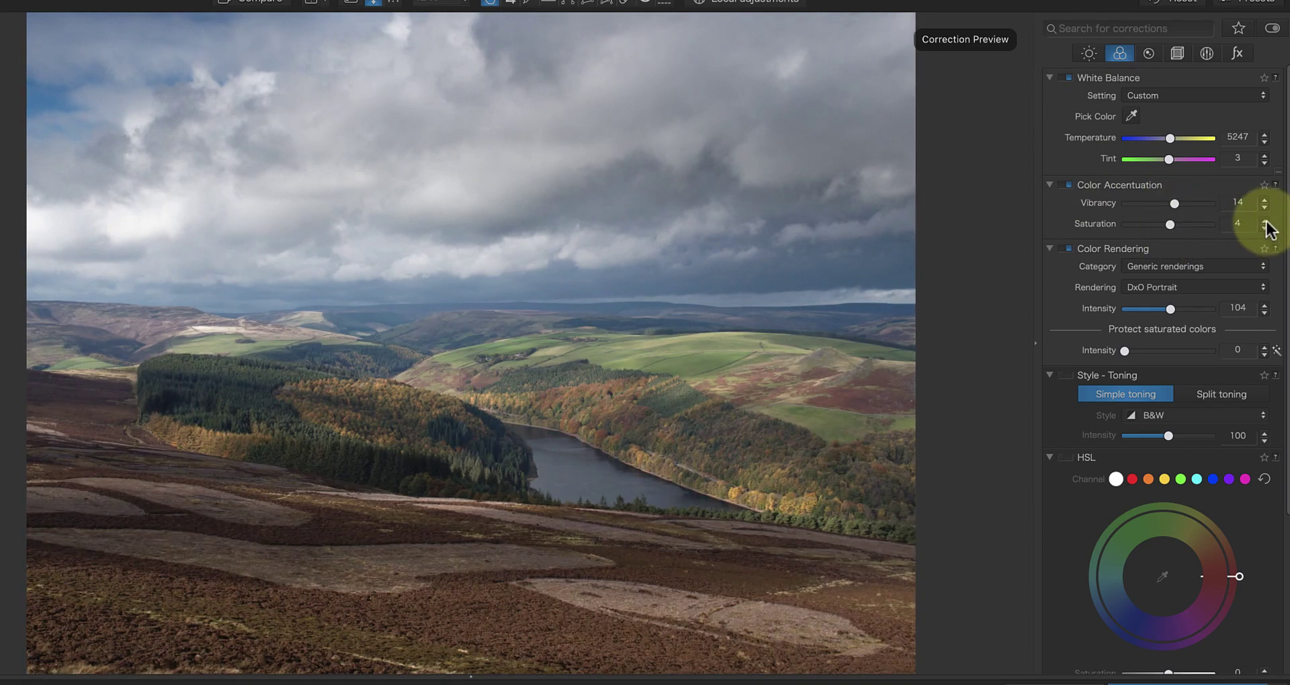
click(1263, 201)
click(1263, 200)
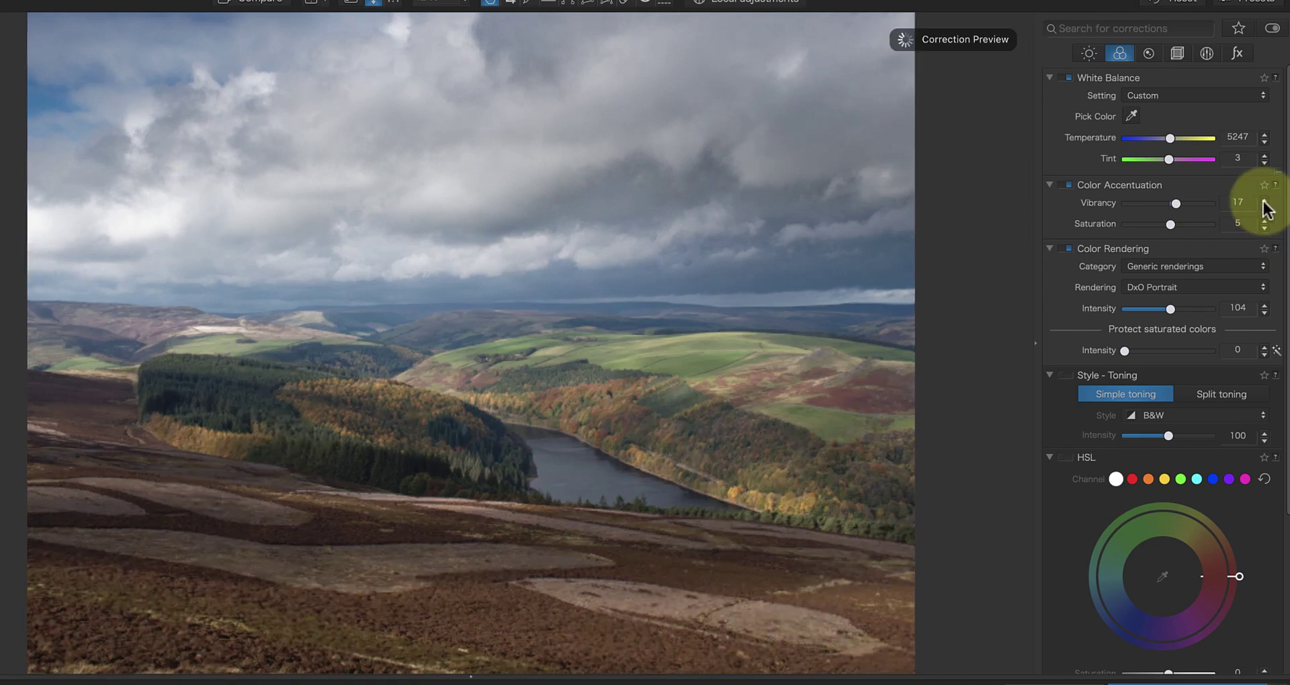
click(1264, 202)
click(1264, 207)
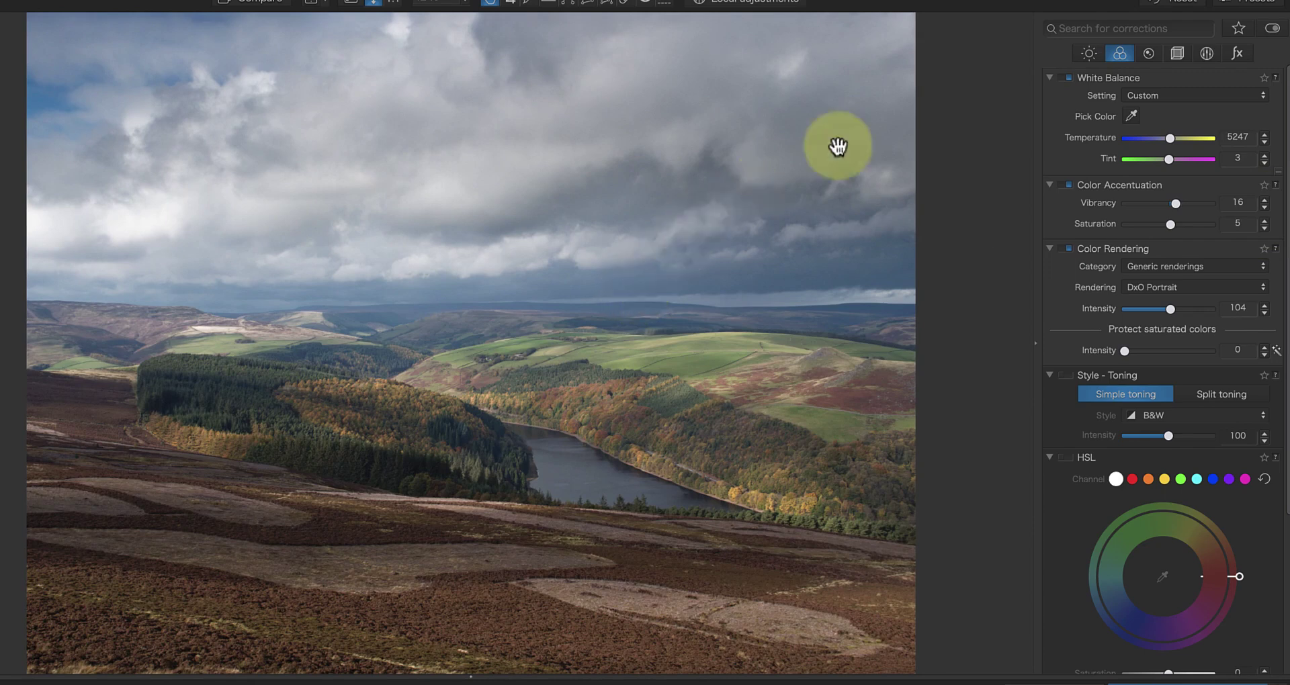
Step: In Local Adjustments mode, drag a graduated filter from the sky down to the horizon
click(1207, 54)
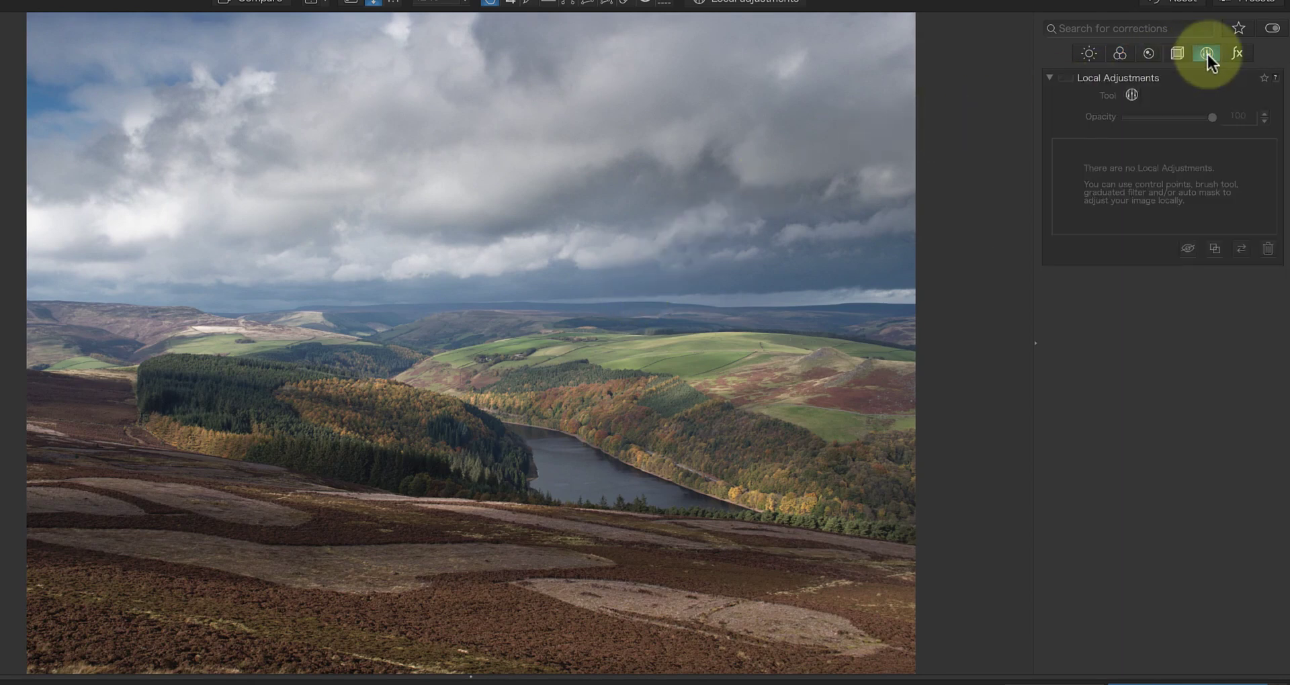
click(768, 6)
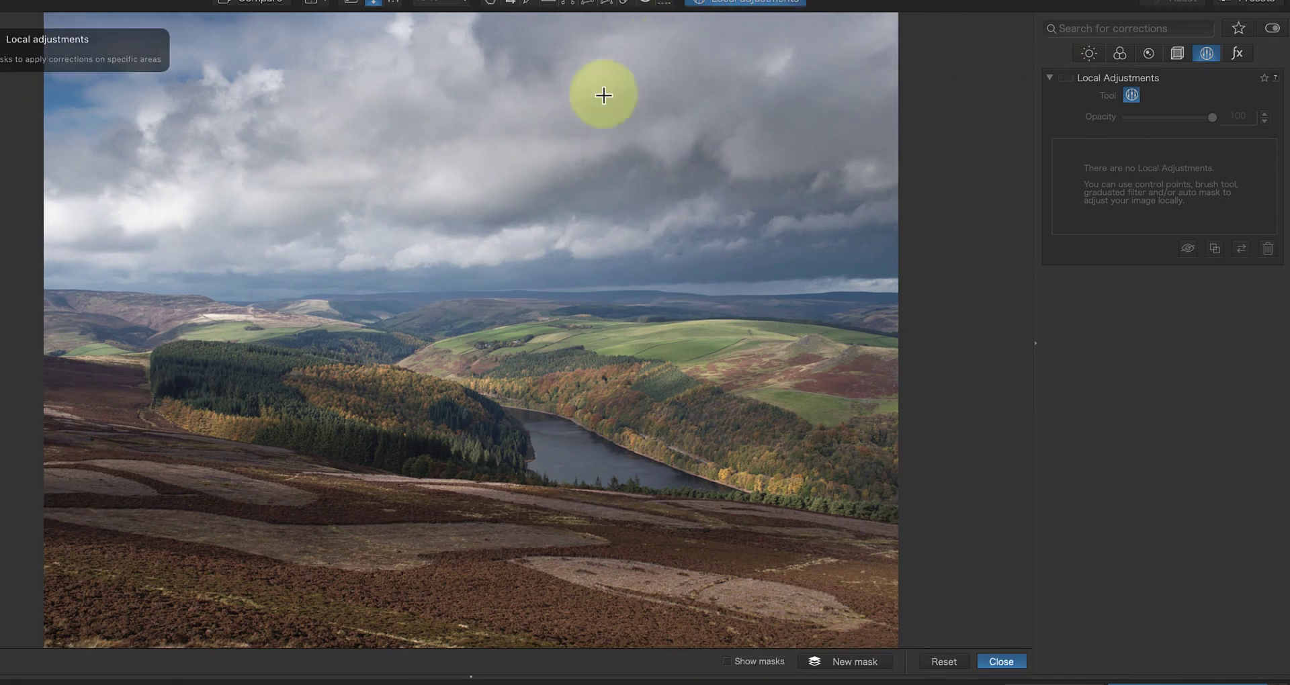
right_click(481, 241)
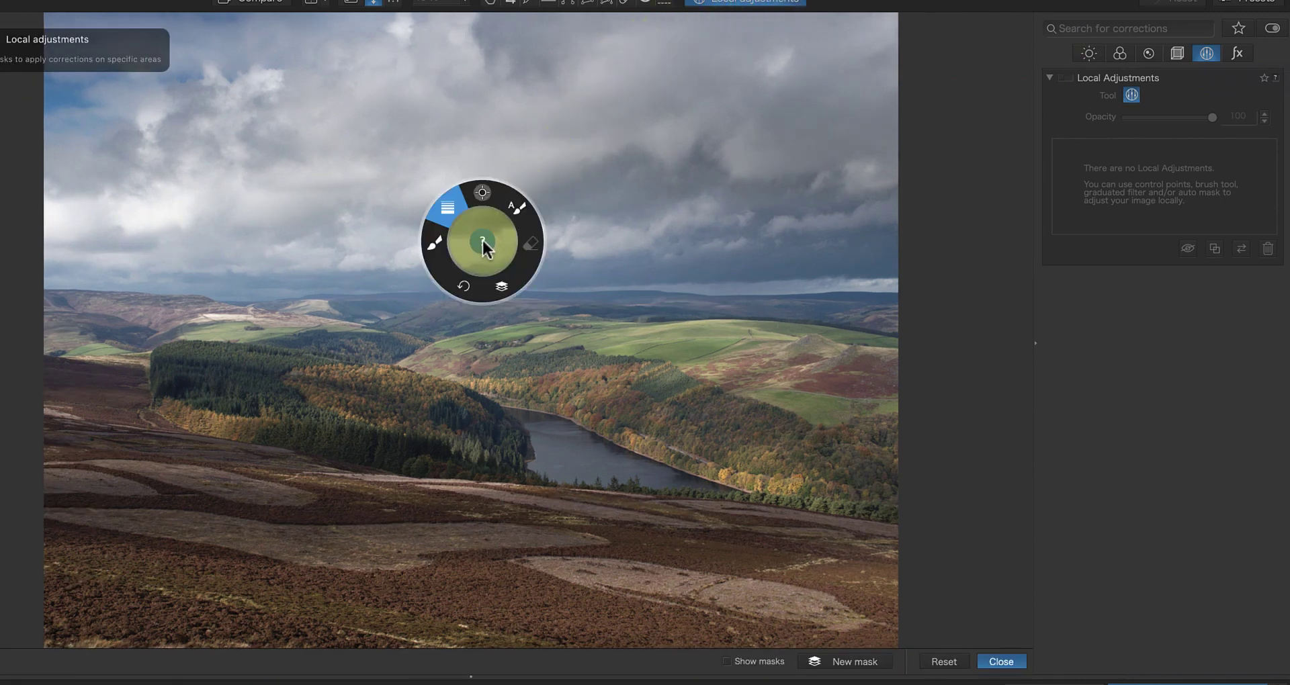
click(451, 211)
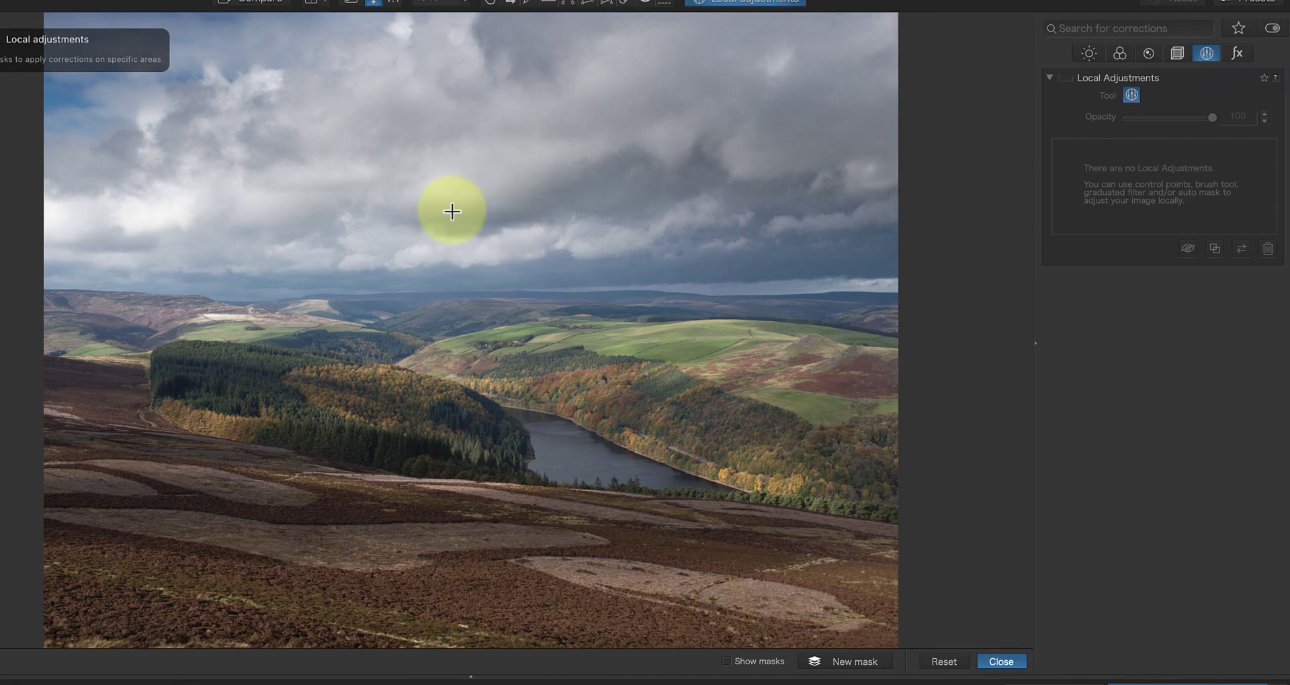
drag(453, 245, 453, 322)
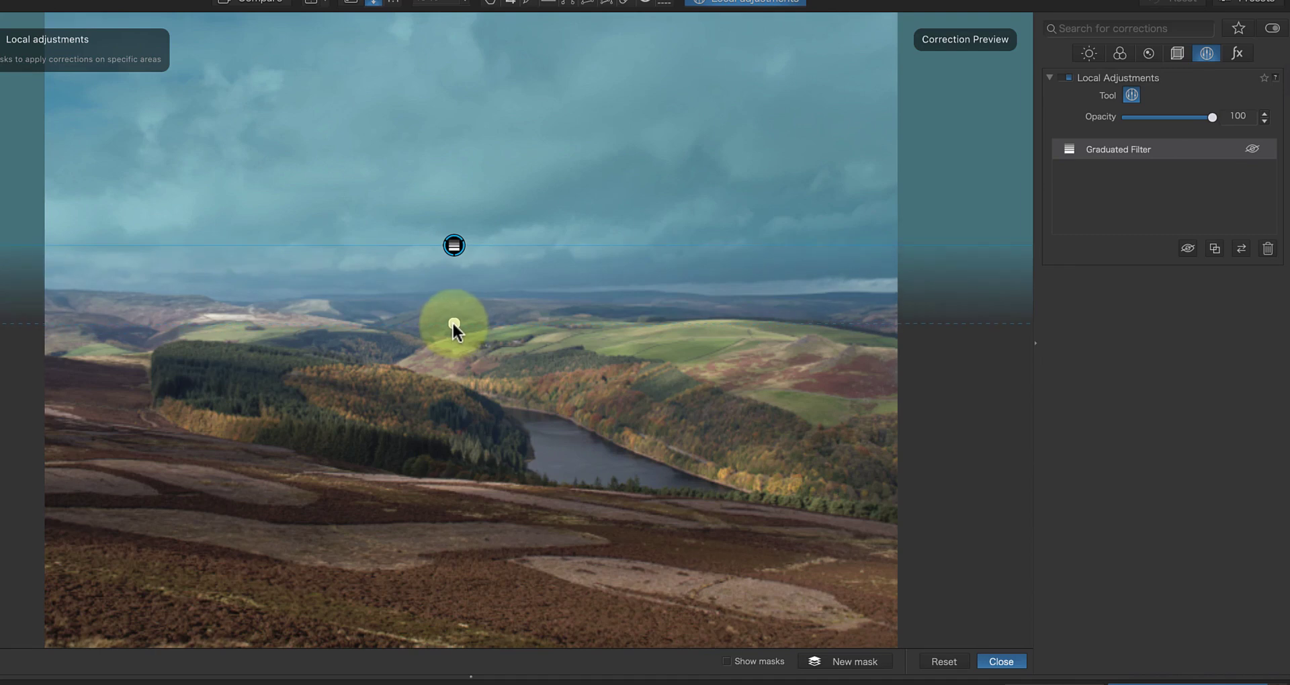
click(453, 321)
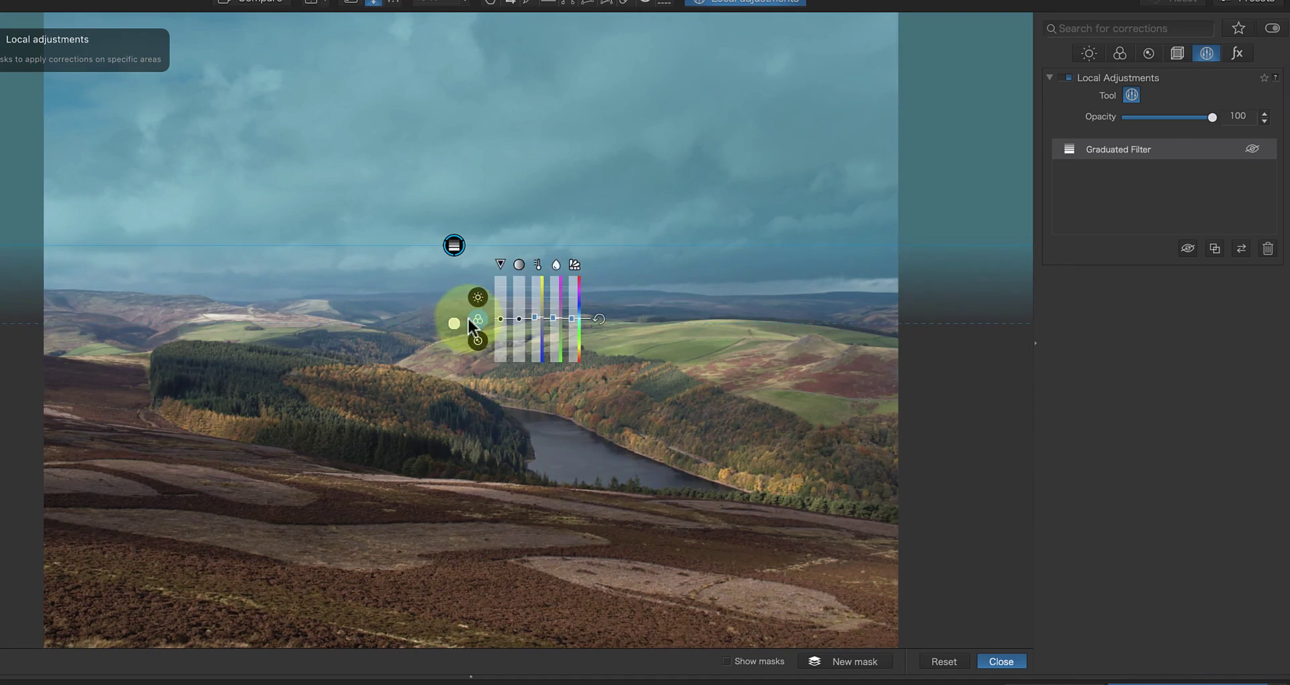
click(483, 296)
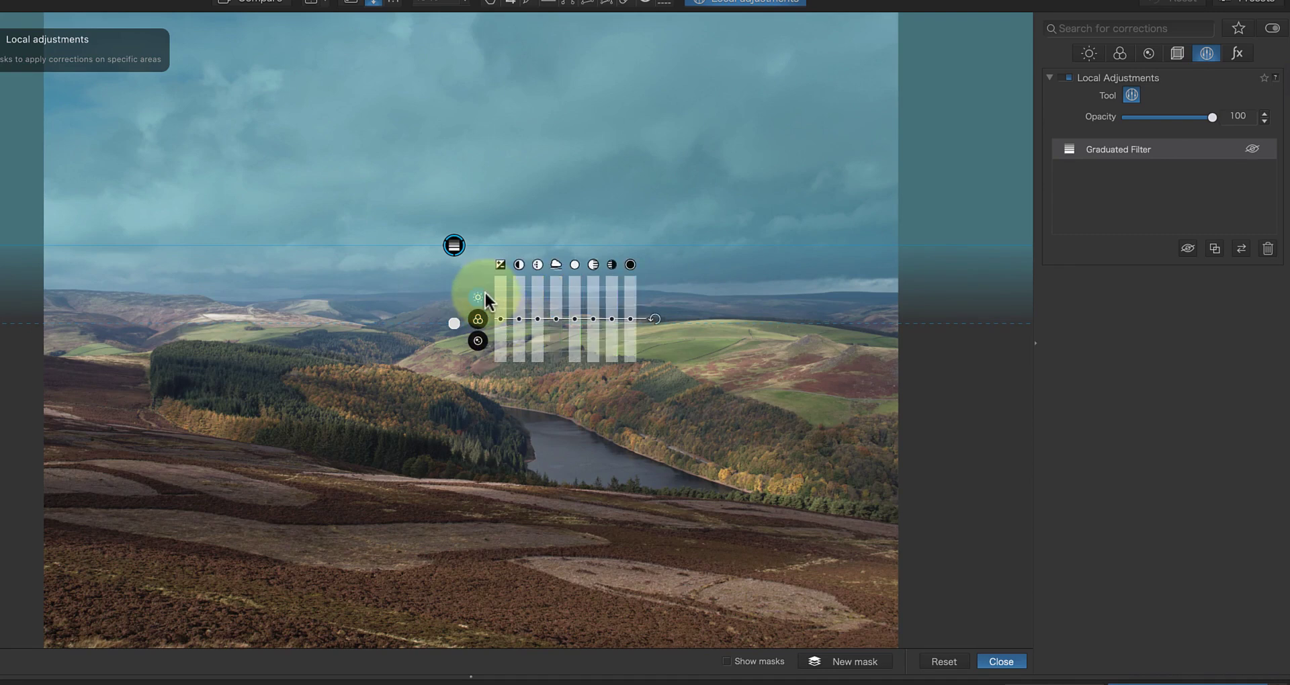
Step: Lower the sky filter's exposure, adjust its contrast and set ClearView Plus to 4
drag(498, 317, 499, 320)
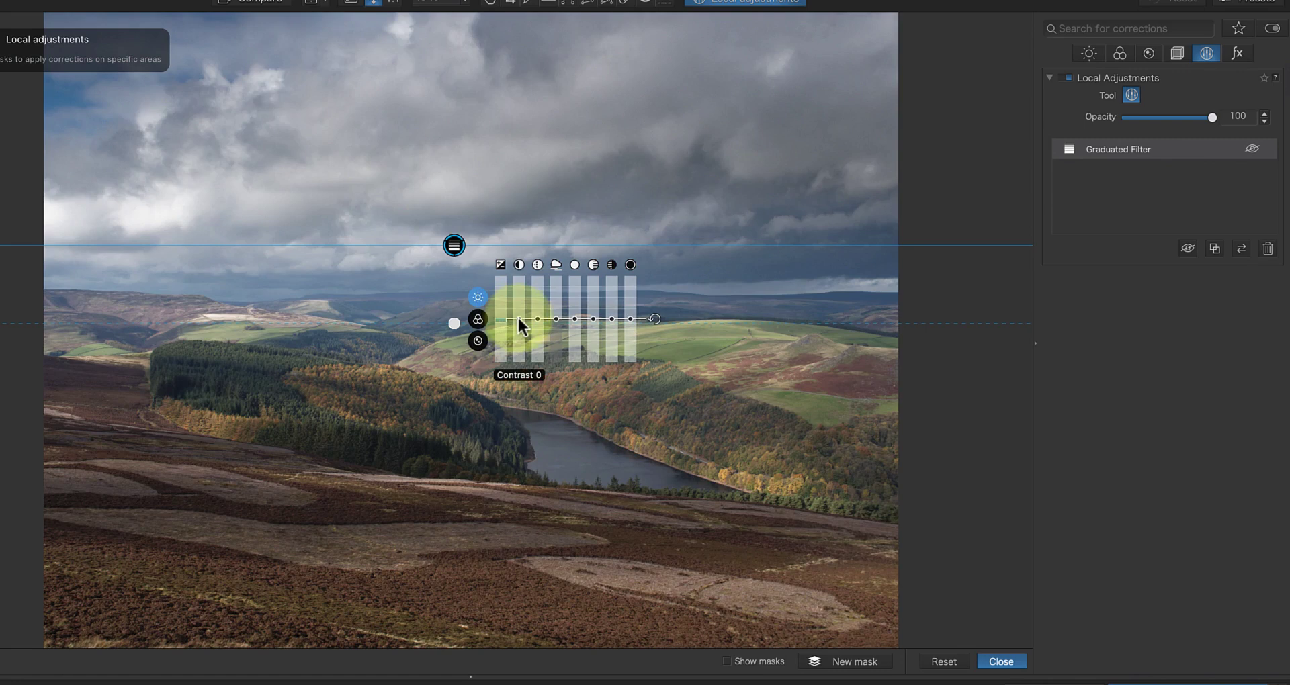
drag(517, 317, 518, 312)
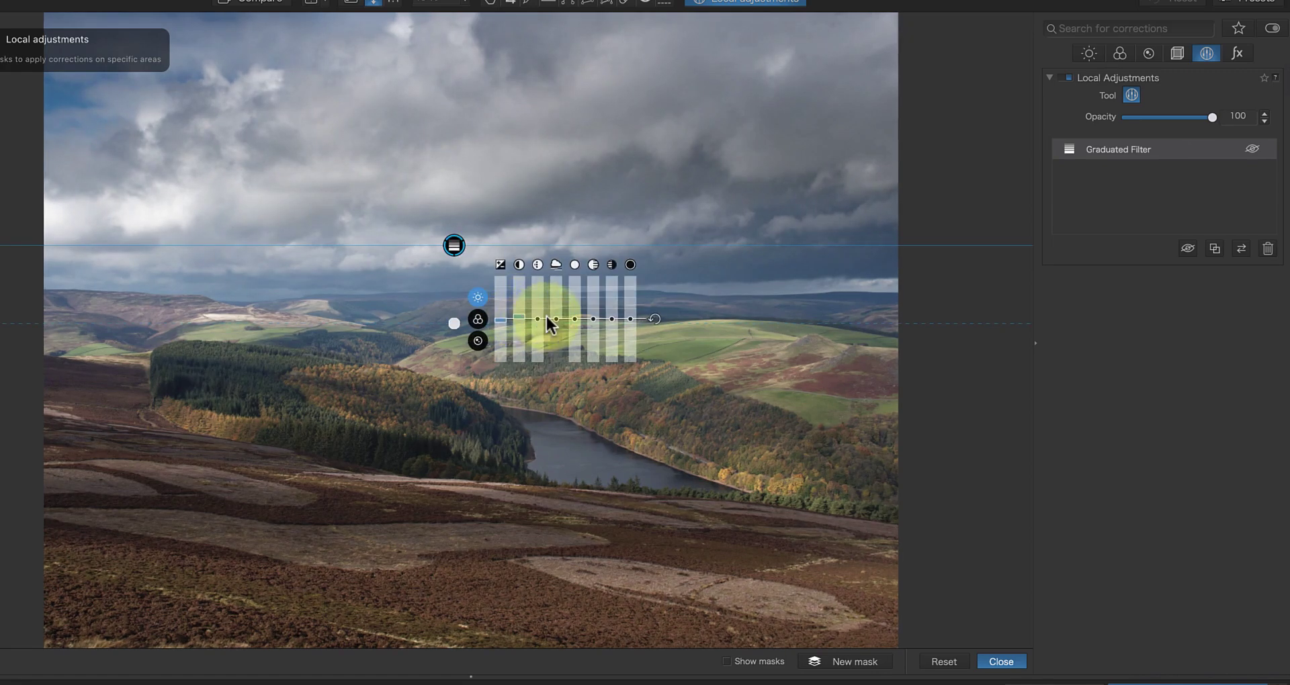
drag(556, 318, 591, 322)
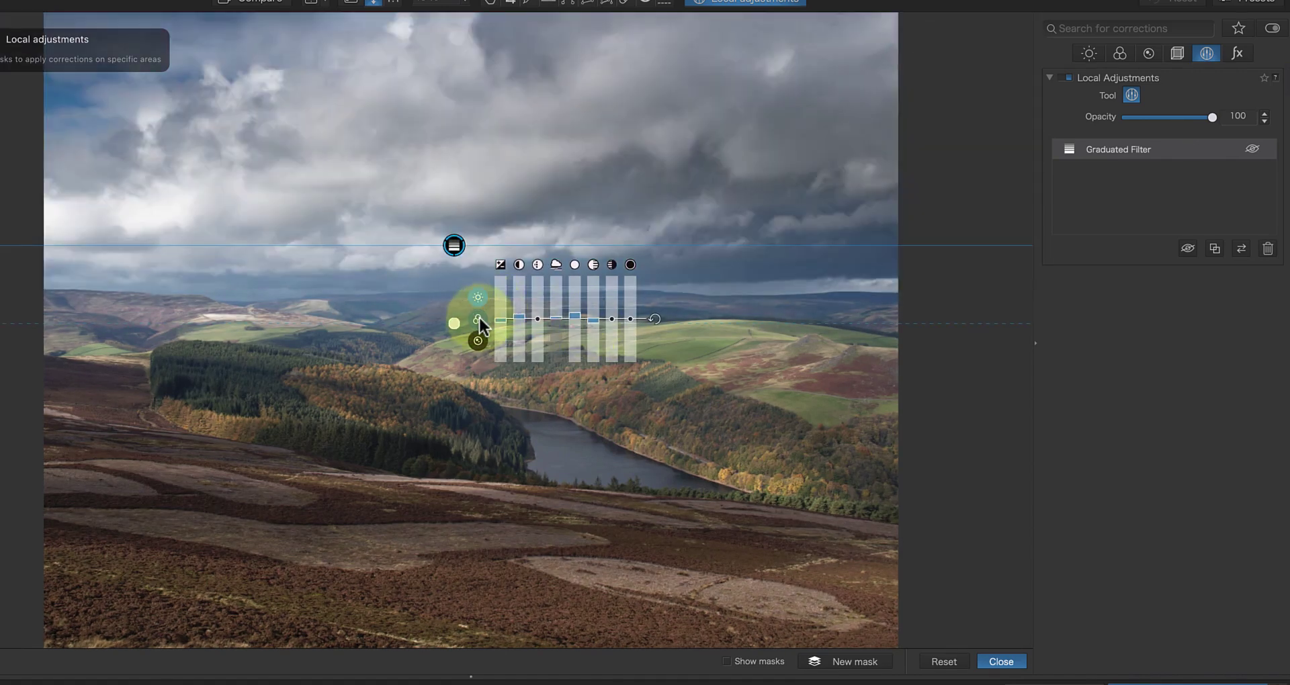
Step: Raise the sky's vibrancy to 21, compare before and after, then close local adjustments
click(478, 318)
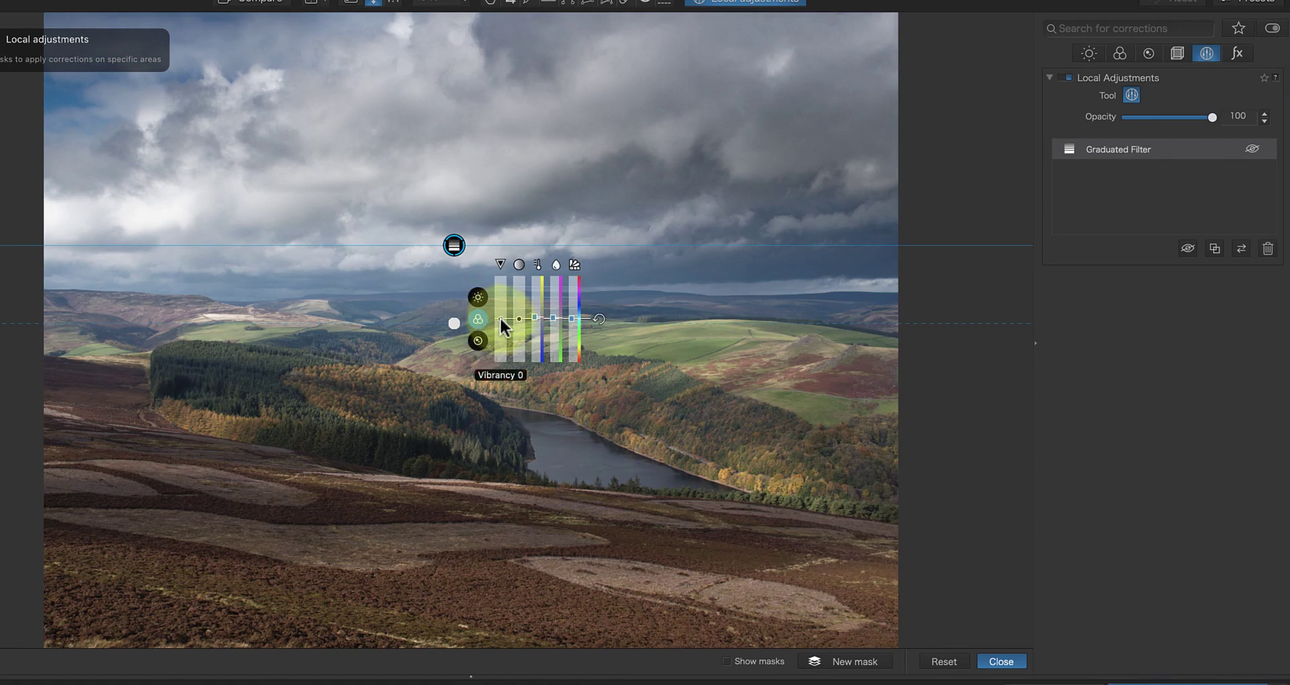
drag(498, 316, 499, 311)
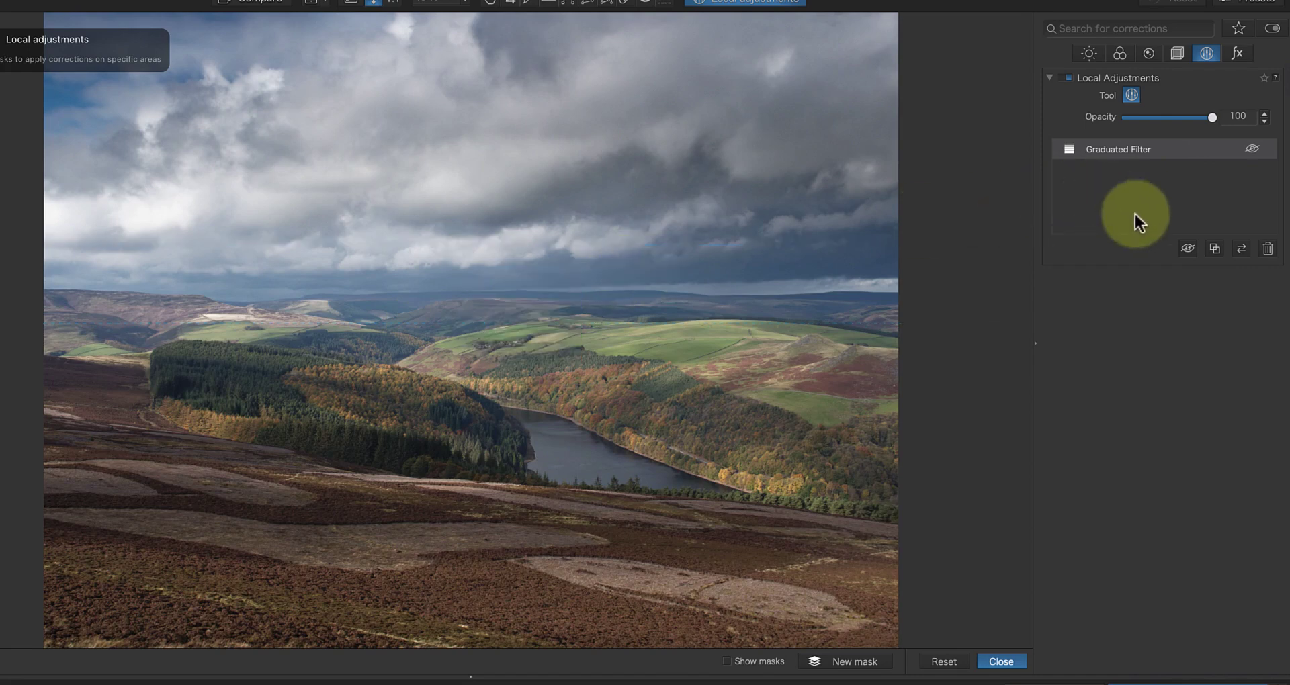
click(1187, 249)
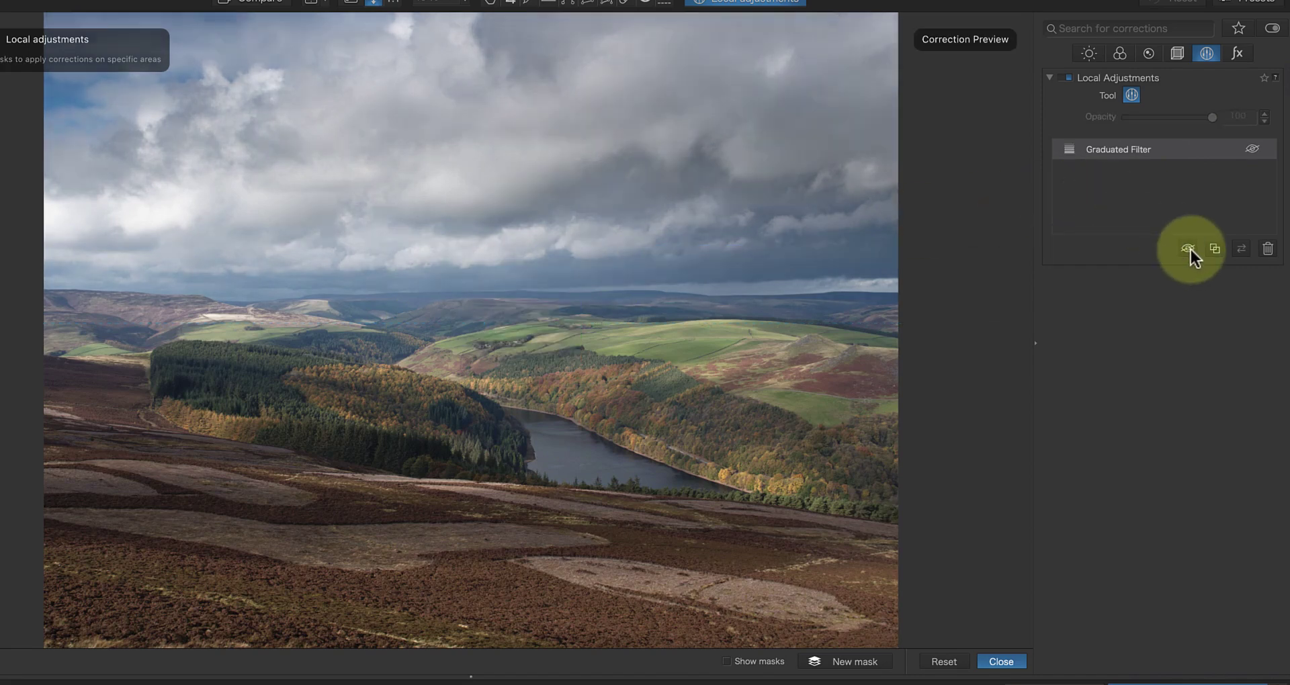
click(1188, 248)
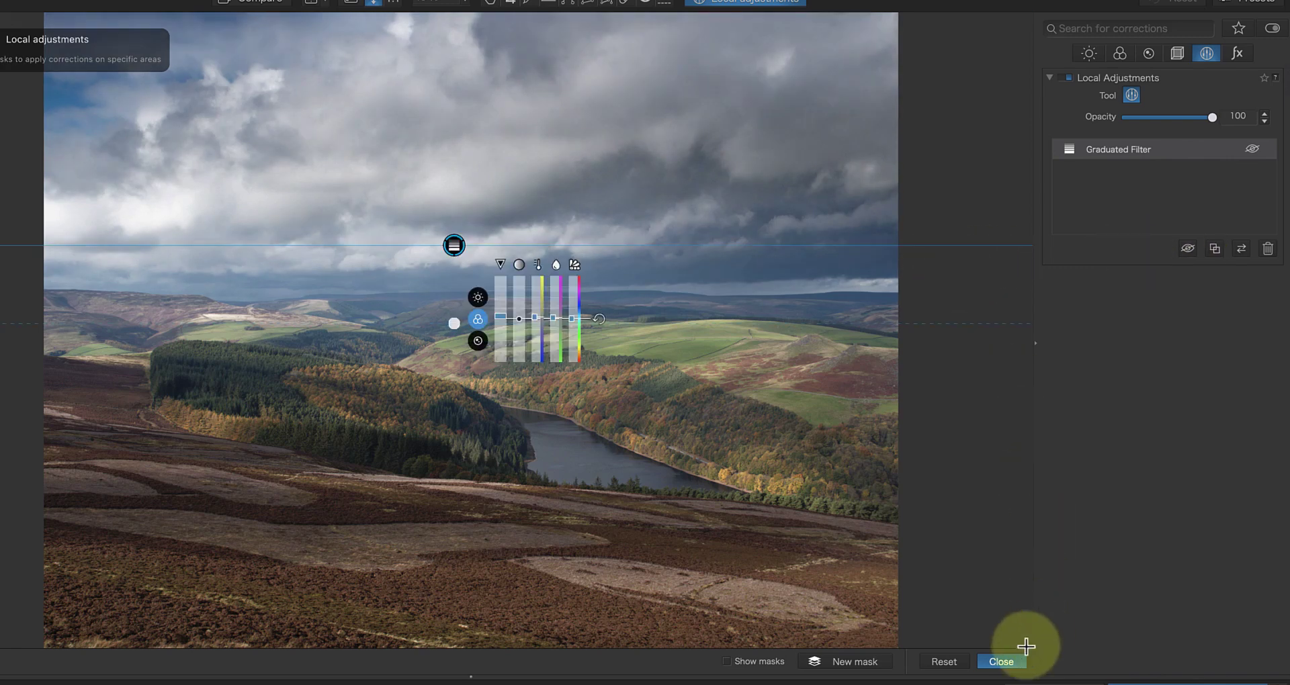
click(1002, 663)
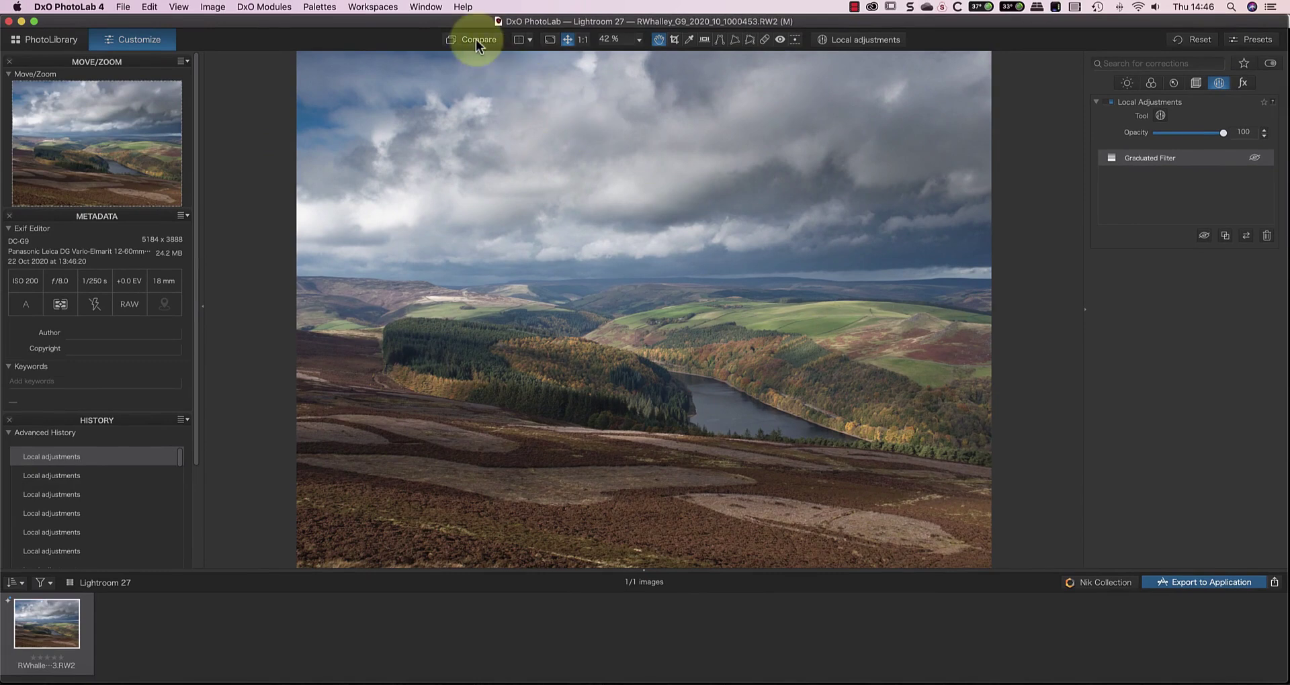
click(475, 39)
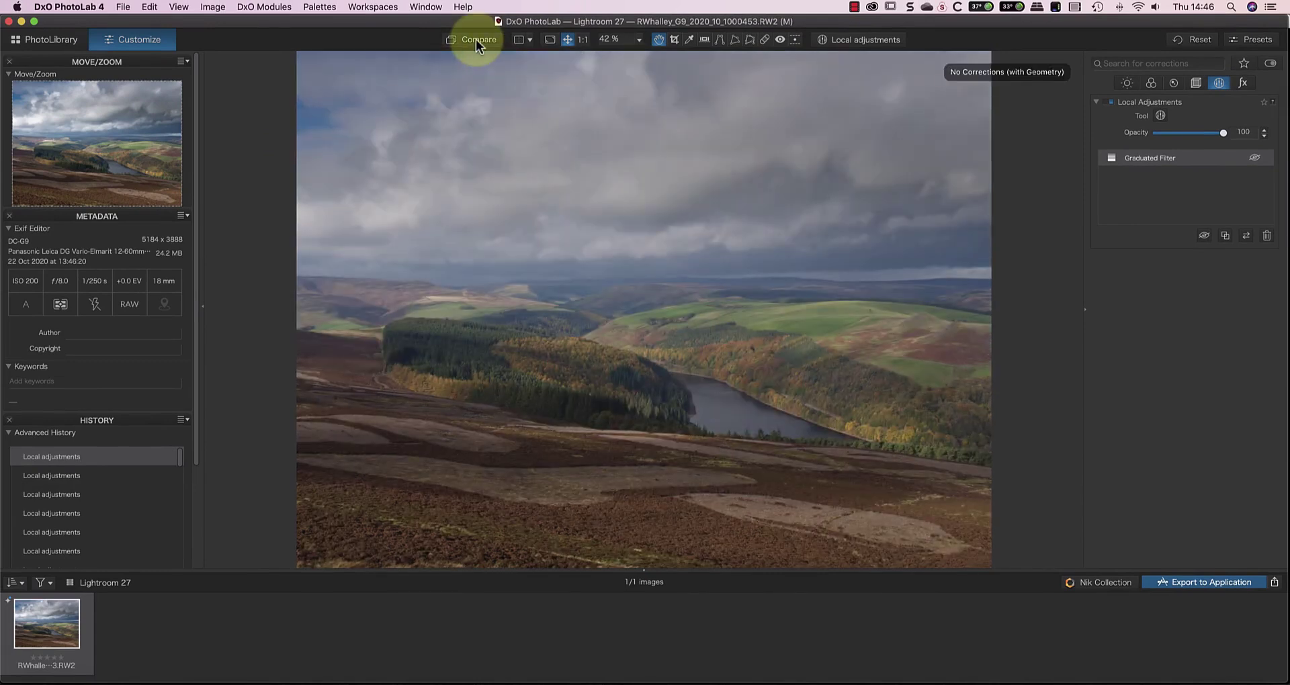
click(475, 39)
click(475, 39)
click(476, 39)
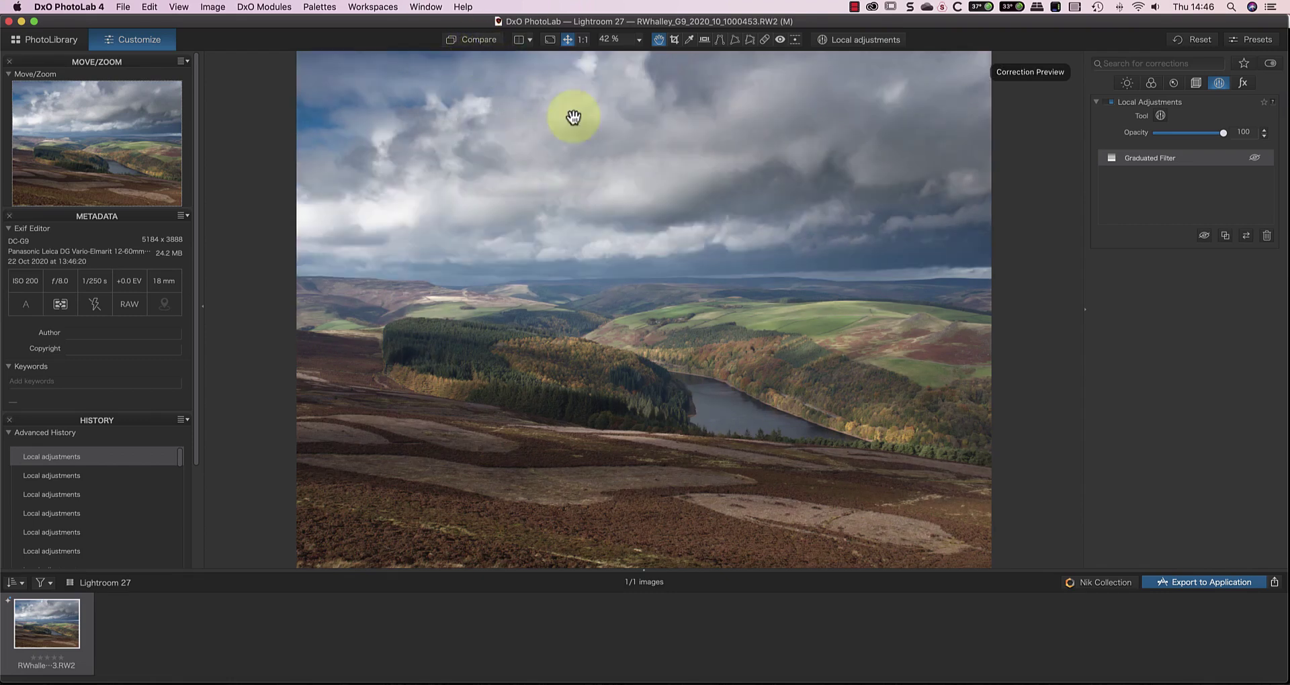
Step: Export the photo to Adobe Photoshop 2021 using the 16-bit TIFF settings
click(1208, 580)
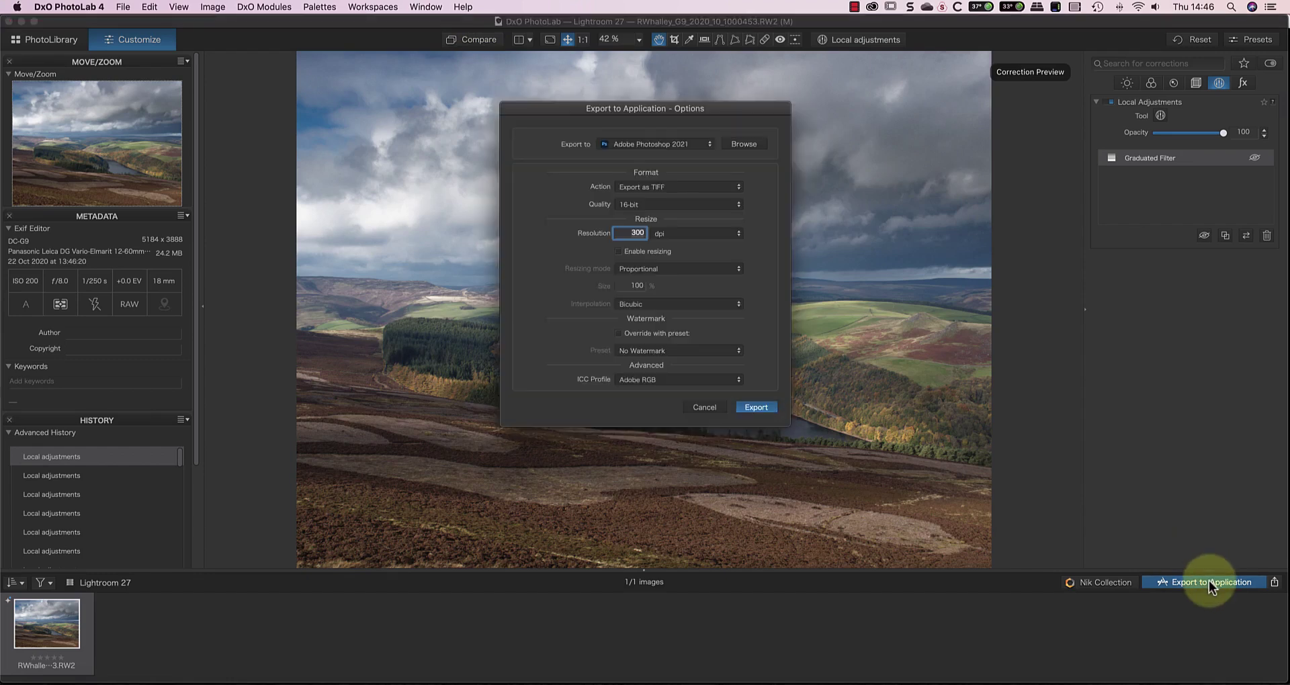
click(696, 148)
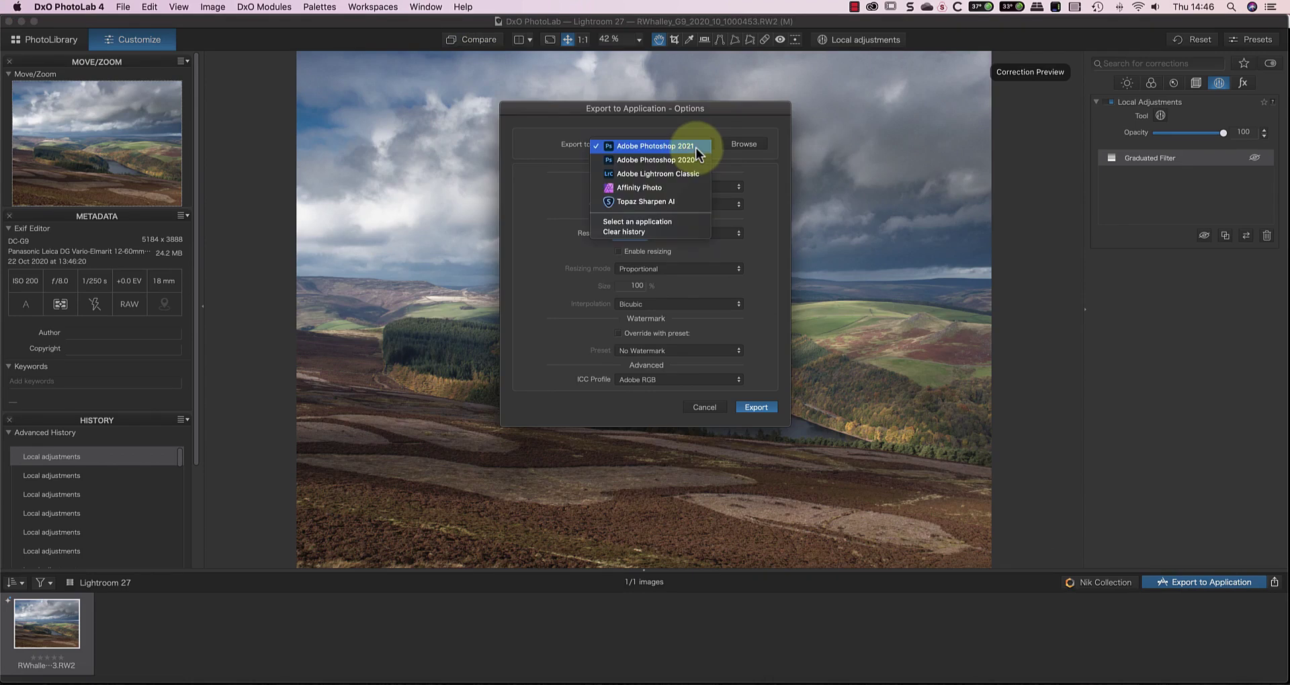
click(686, 147)
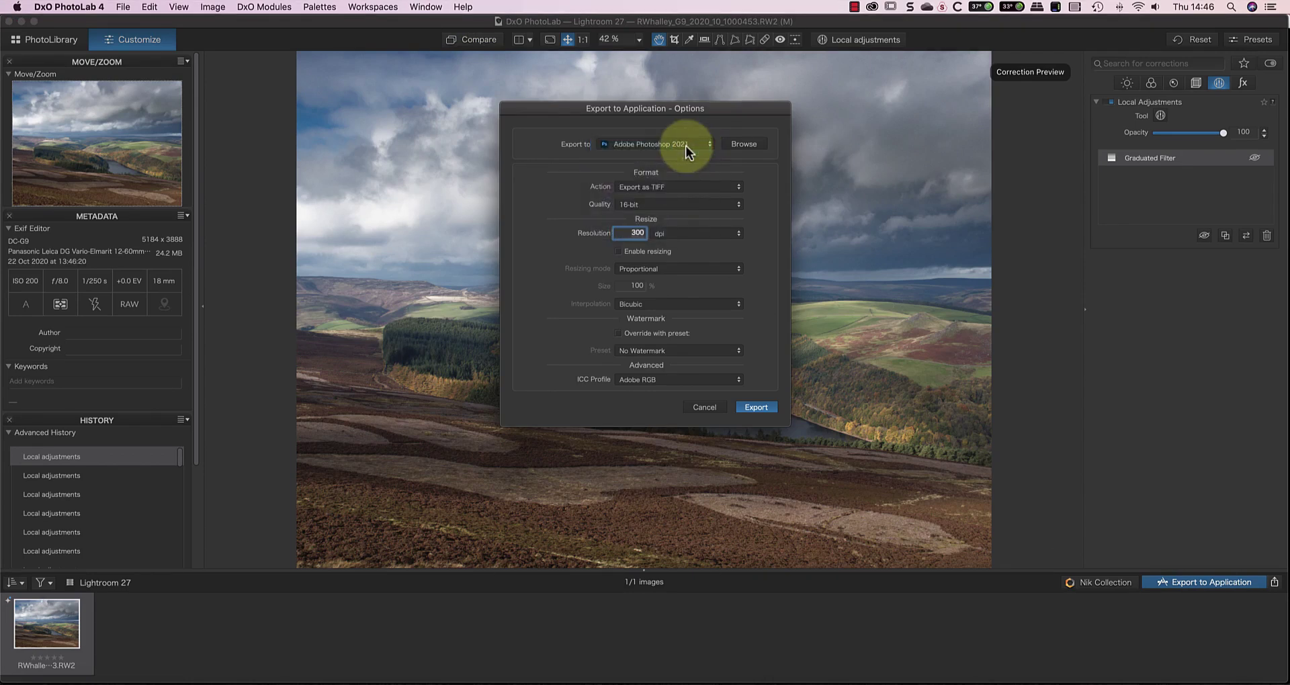
click(756, 407)
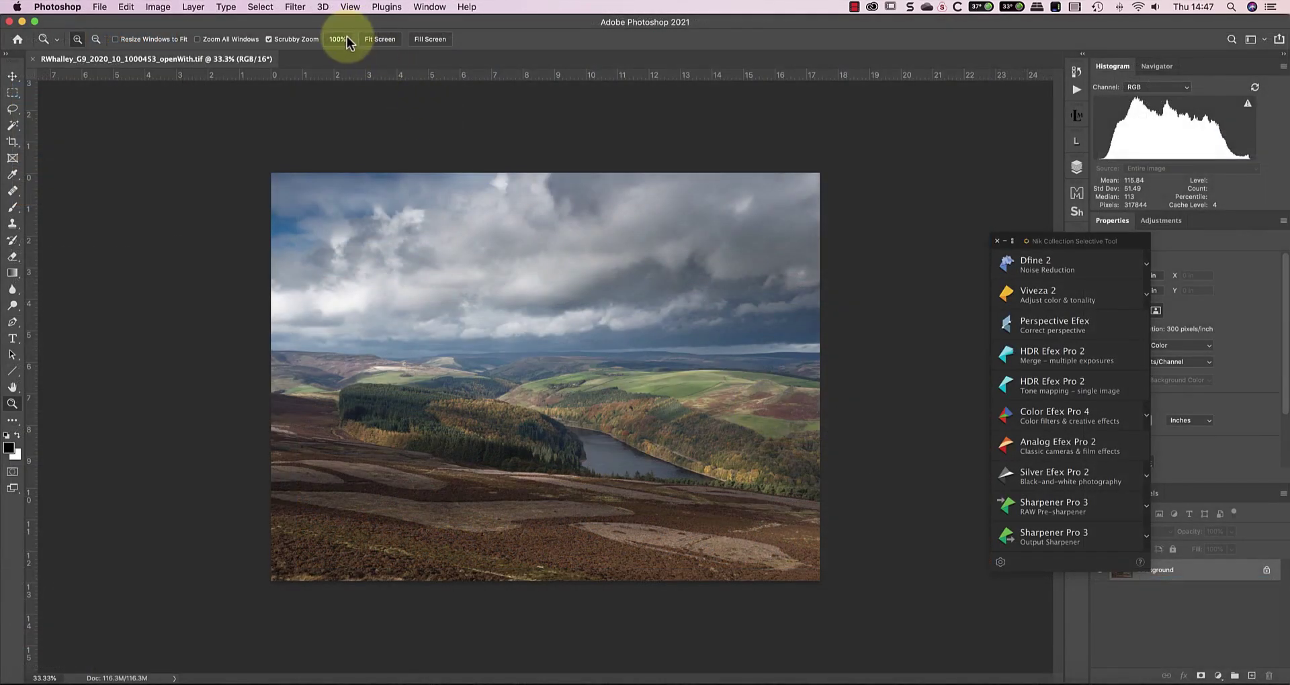
Step: Inspect the forest, sky and heather at 100% and 200%, then fit the whole image on screen
click(346, 39)
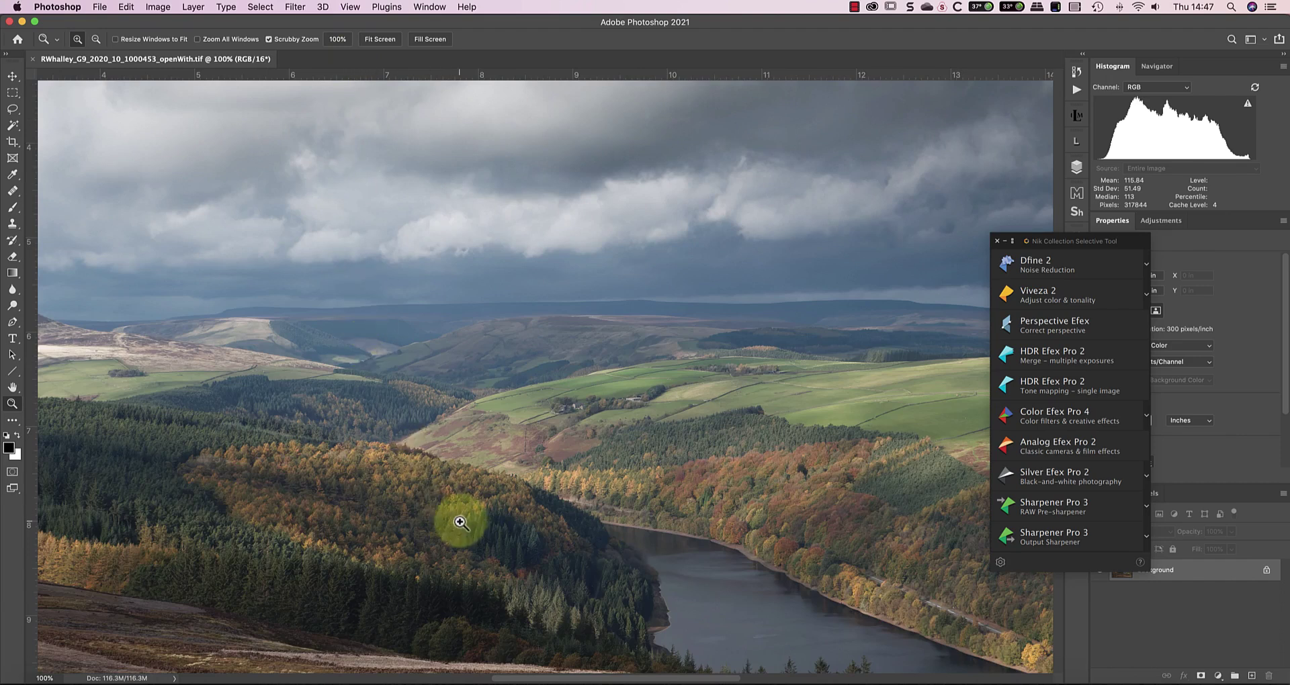
click(475, 482)
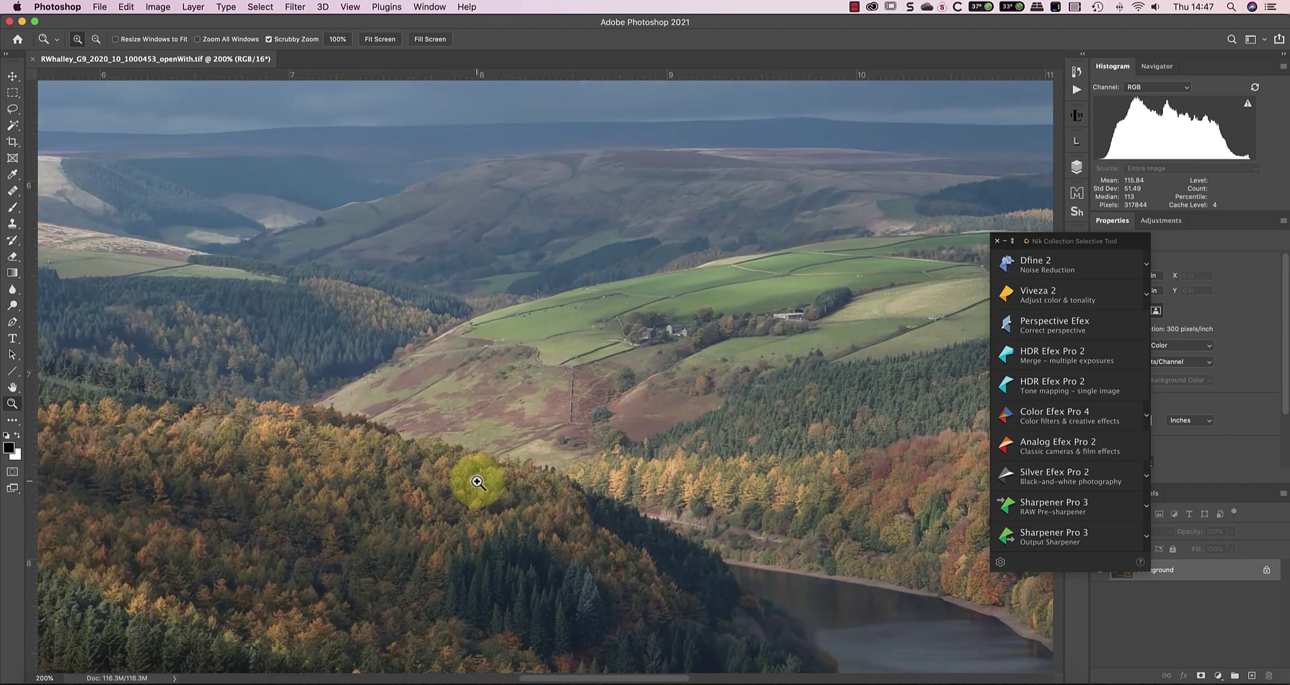
scroll(477, 483, up, 10)
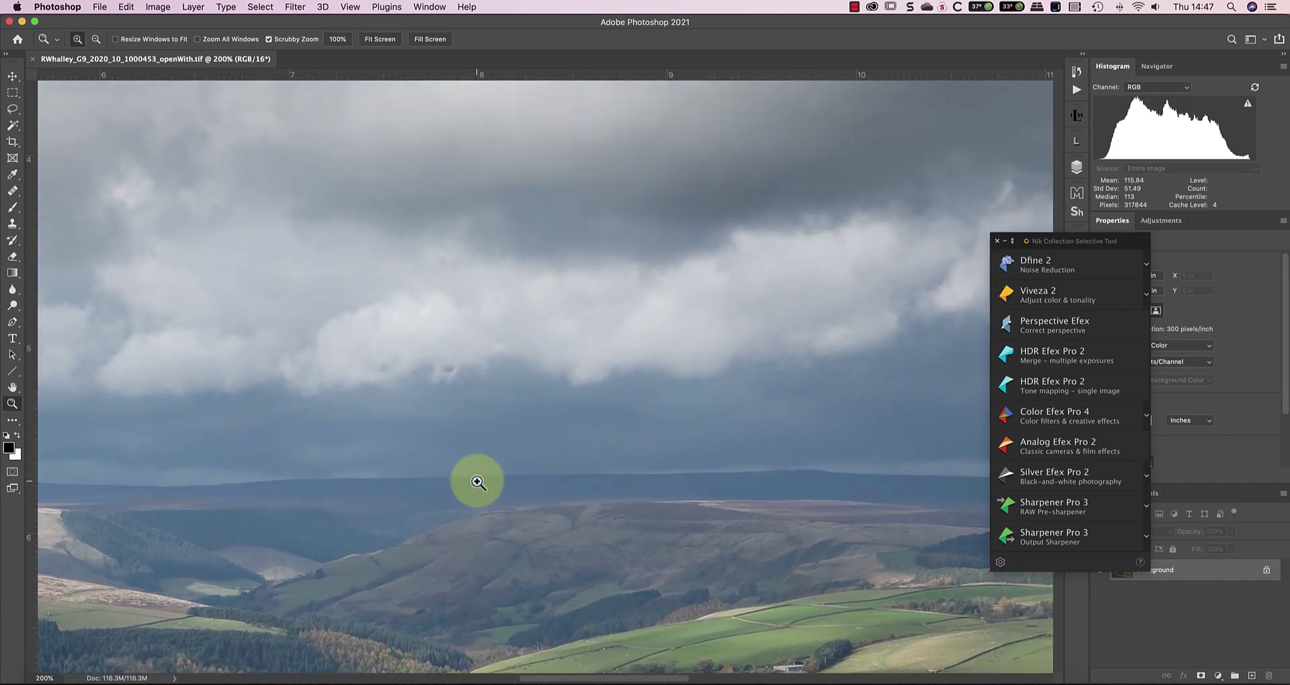
scroll(478, 483, down, 7)
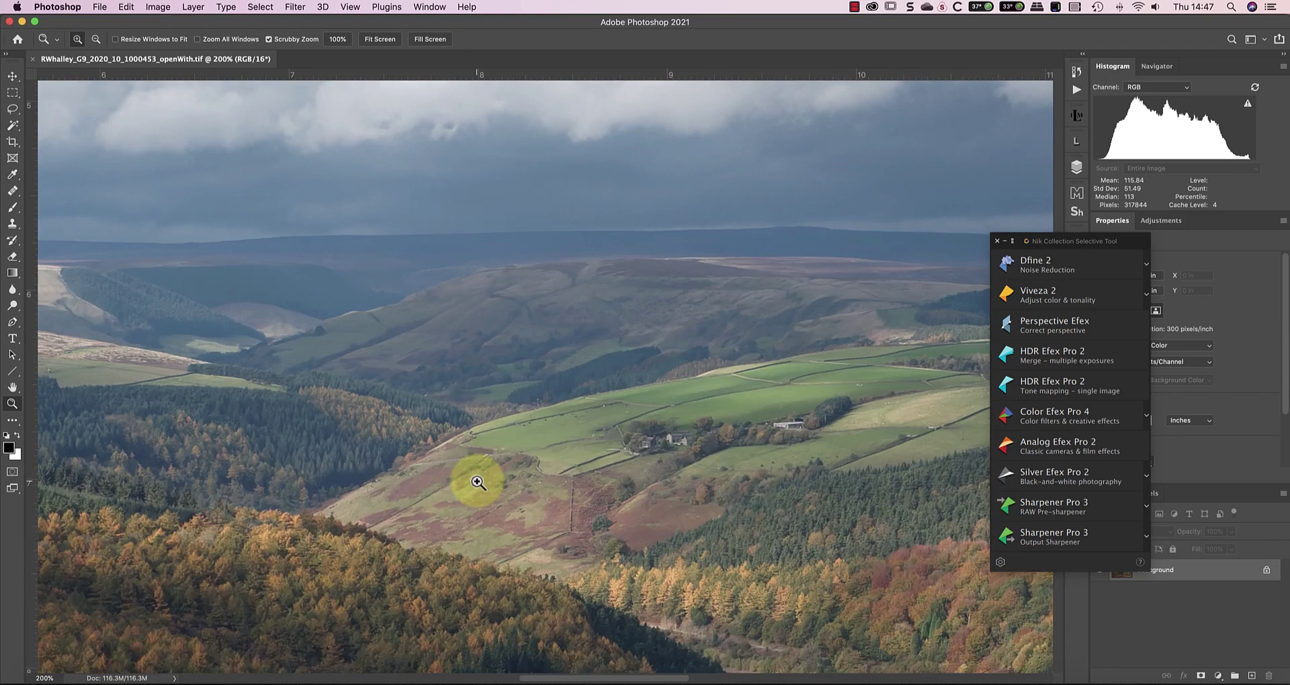
scroll(477, 482, down, 10)
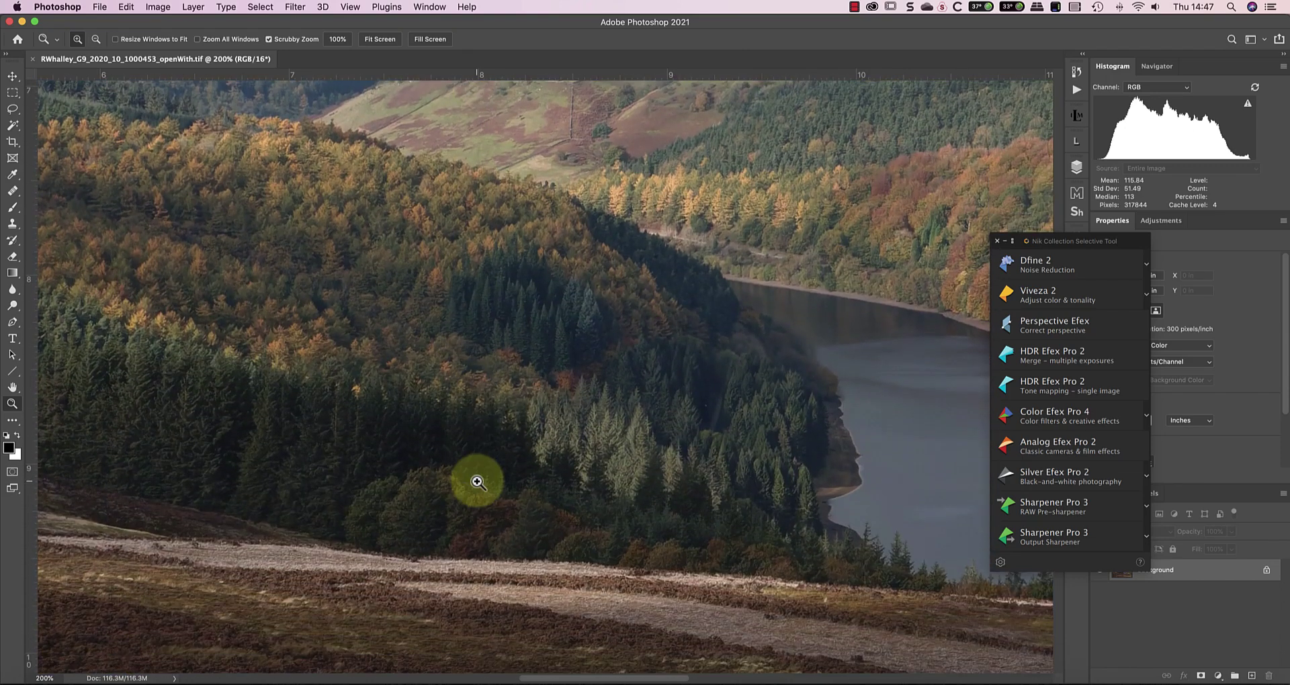
scroll(477, 483, down, 7)
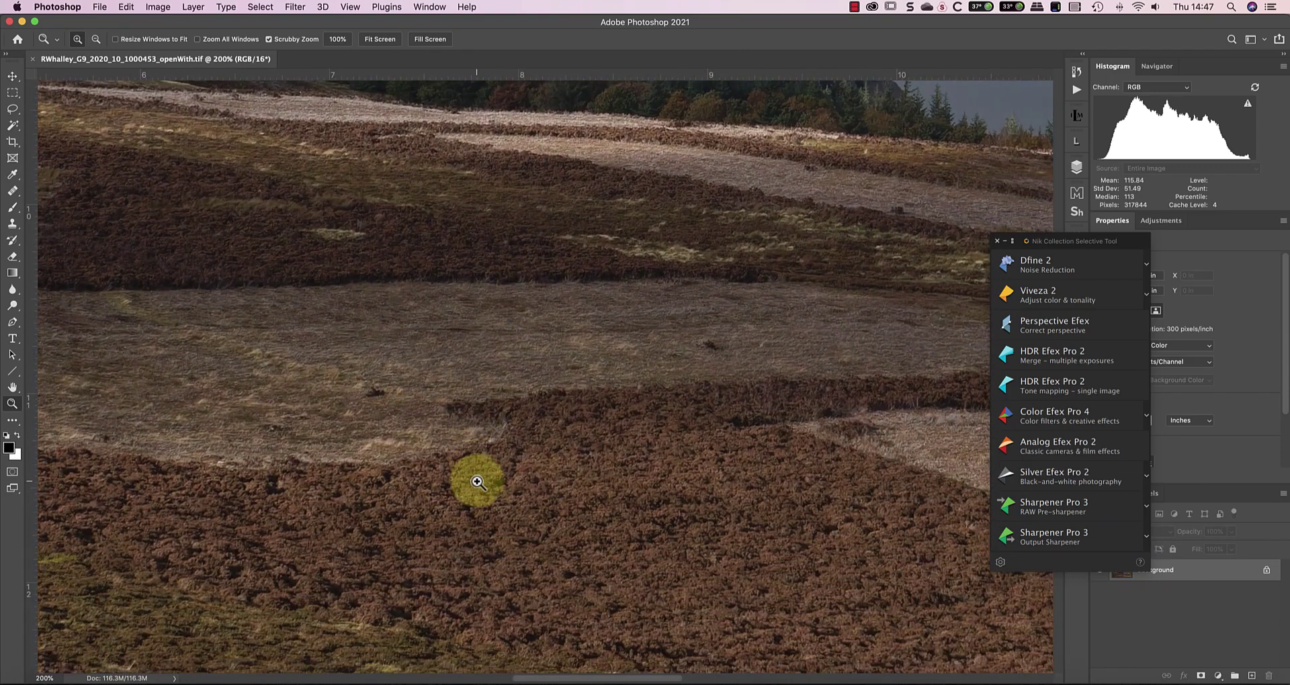
scroll(477, 482, up, 13)
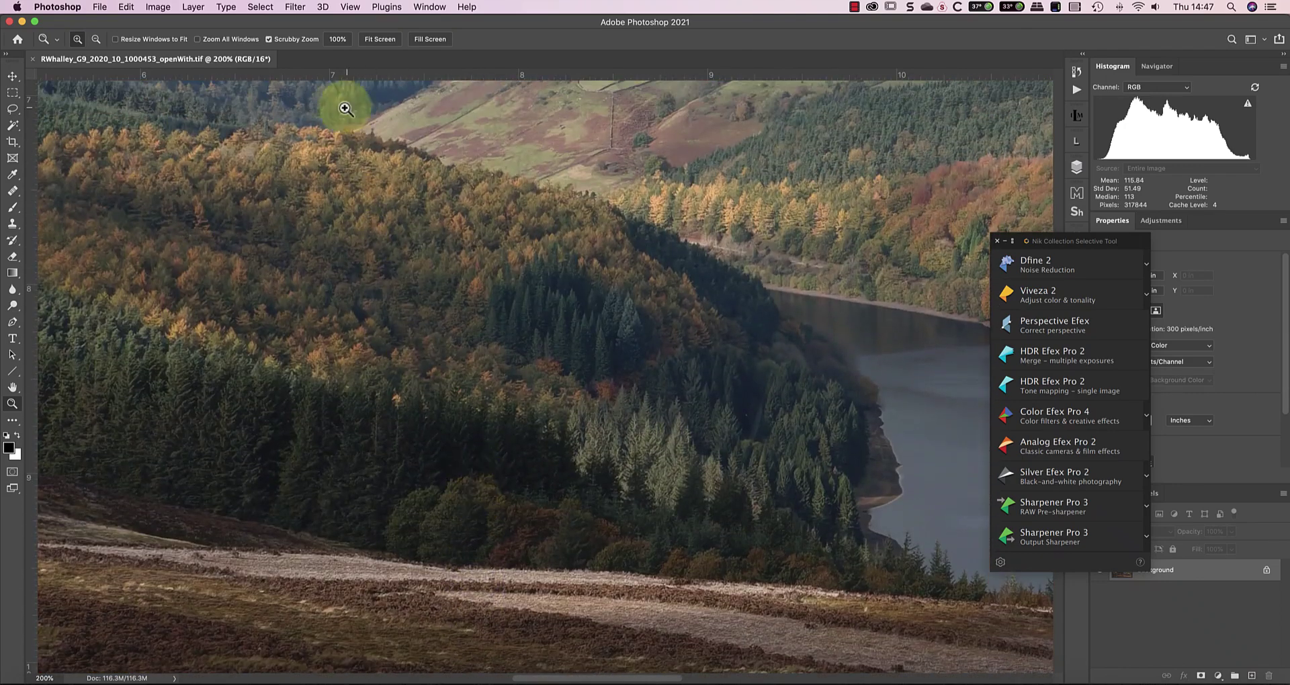
click(337, 39)
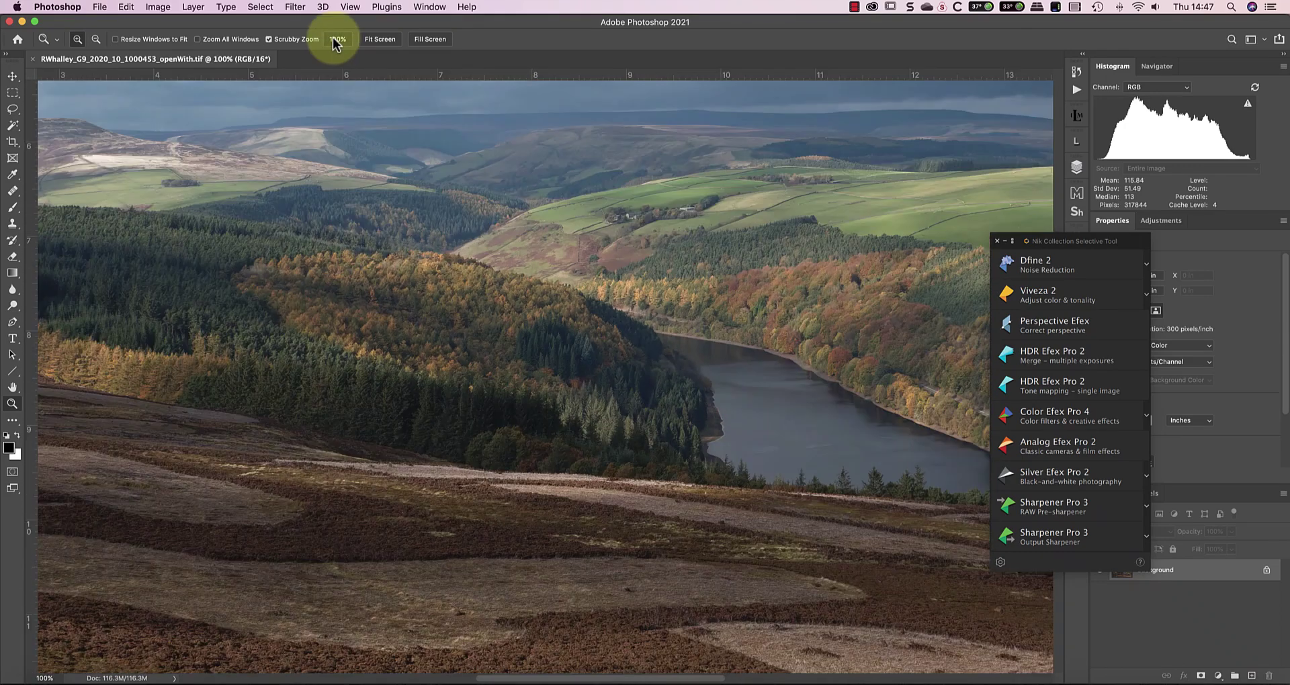
click(379, 39)
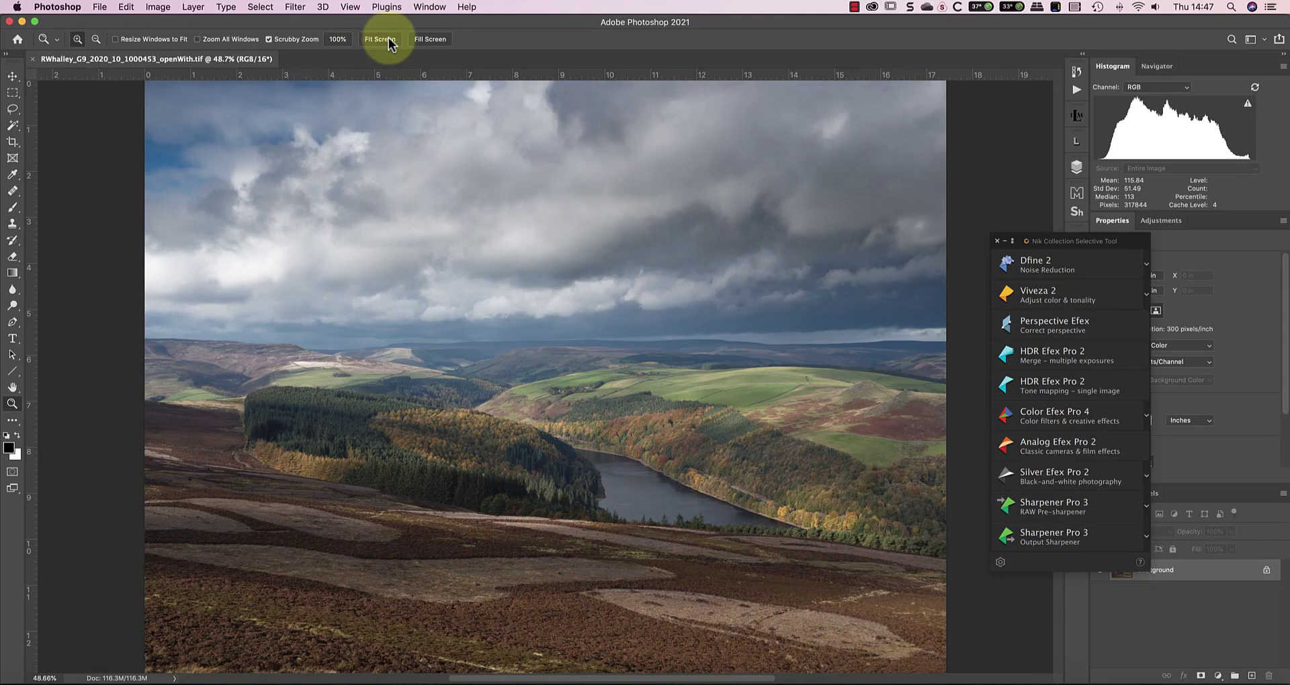